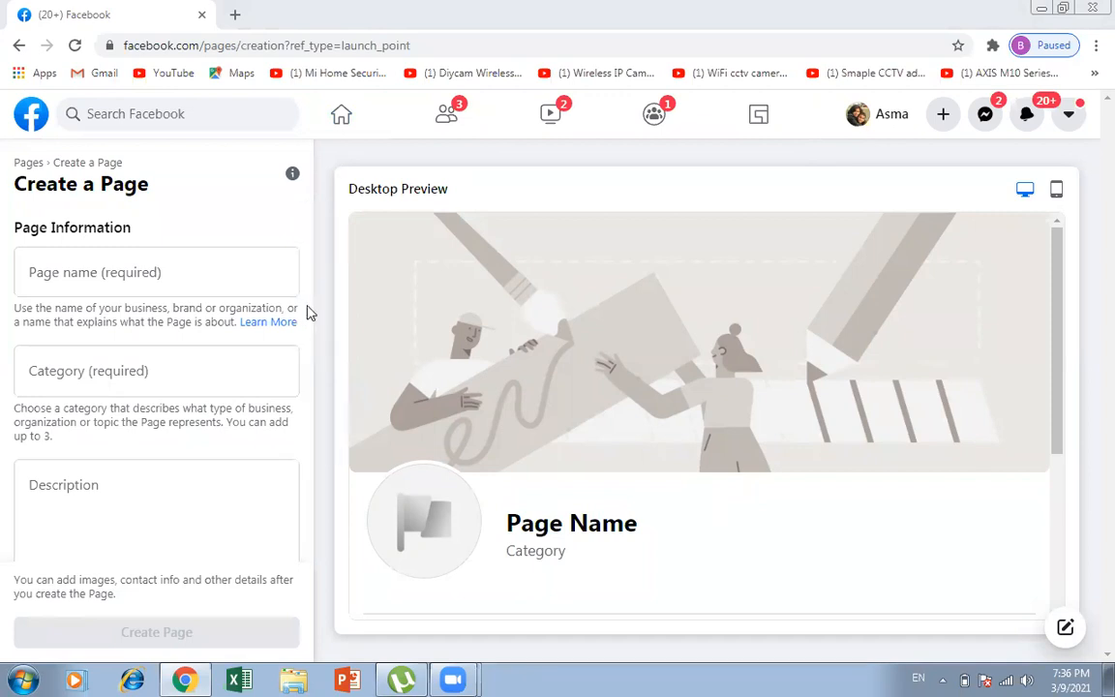
- Return to the managed pages list, open the ABC page and go to its settings
{"action": "left_click", "coordinate": [19, 45]}
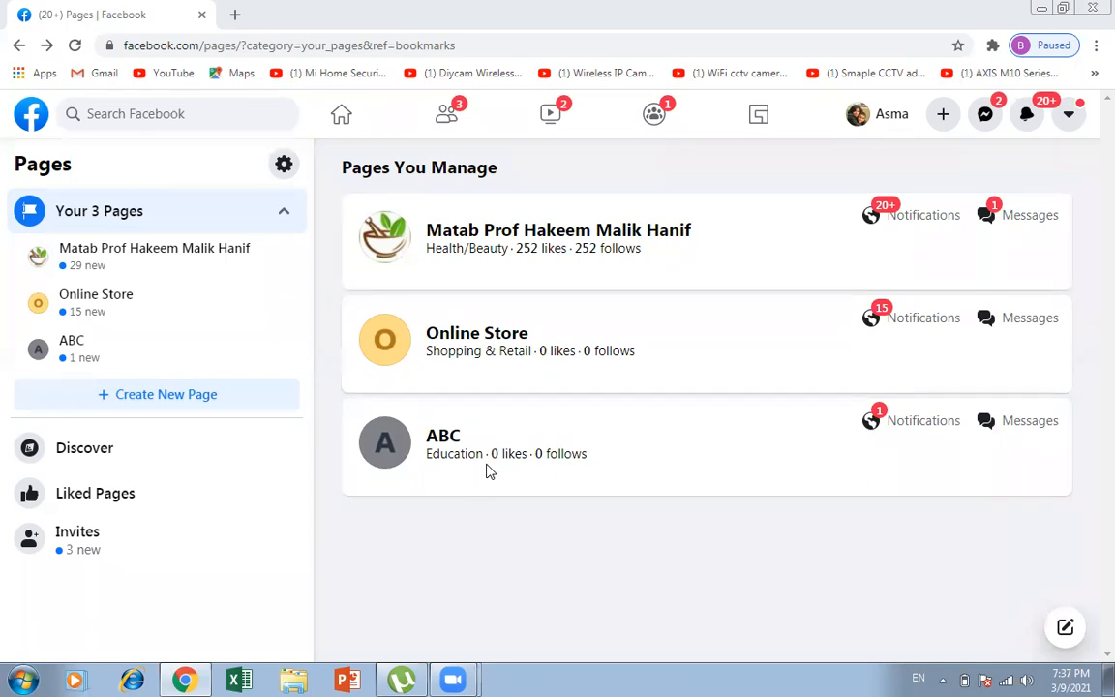
{"action": "left_click", "coordinate": [77, 354]}
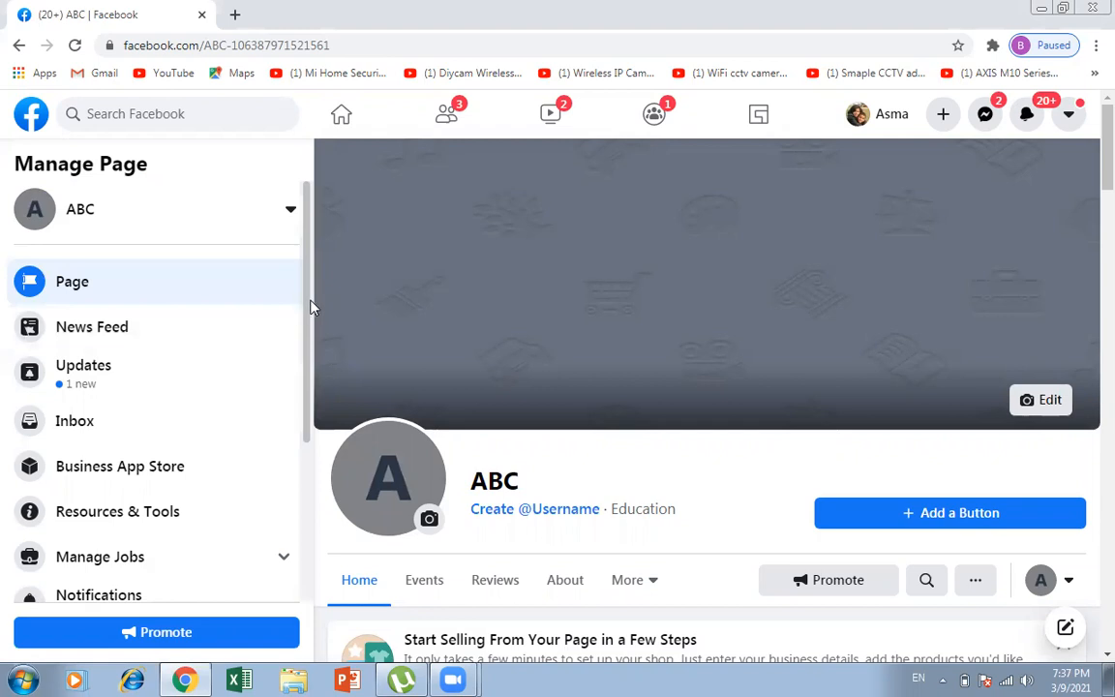
{"action": "left_click_drag", "start_coordinate": [312, 307], "coordinate": [325, 562]}
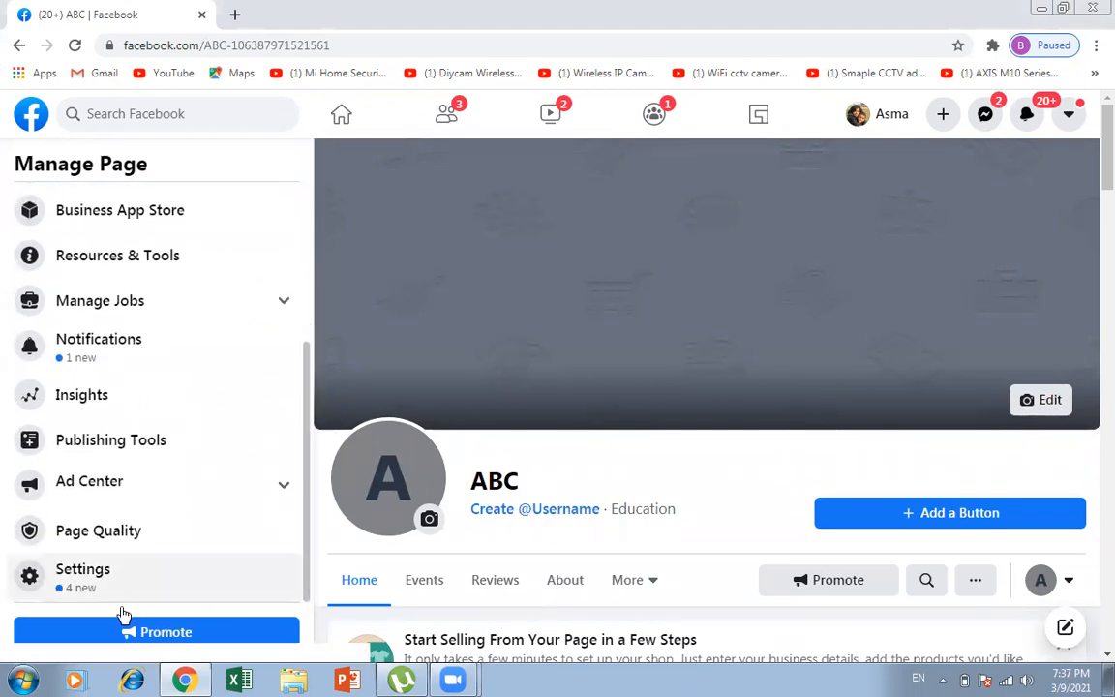
{"action": "left_click", "coordinate": [81, 573]}
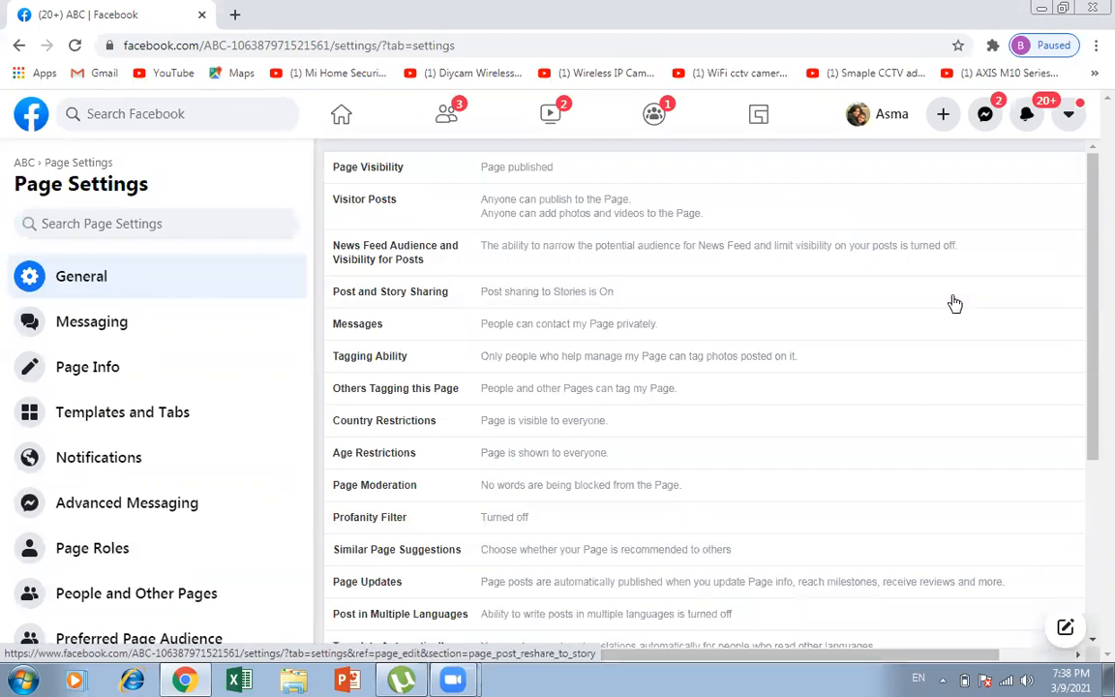
- Permanently delete the ABC page through its general page settings
{"action": "left_click_drag", "start_coordinate": [1091, 262], "coordinate": [1091, 460]}
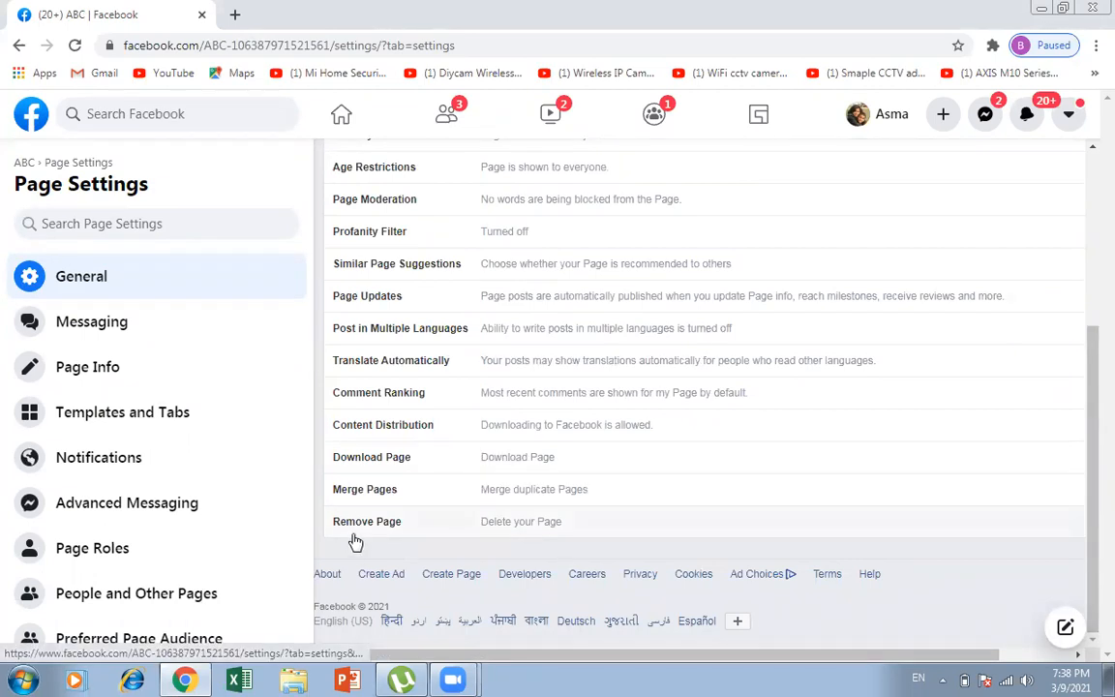
{"action": "left_click", "coordinate": [535, 523]}
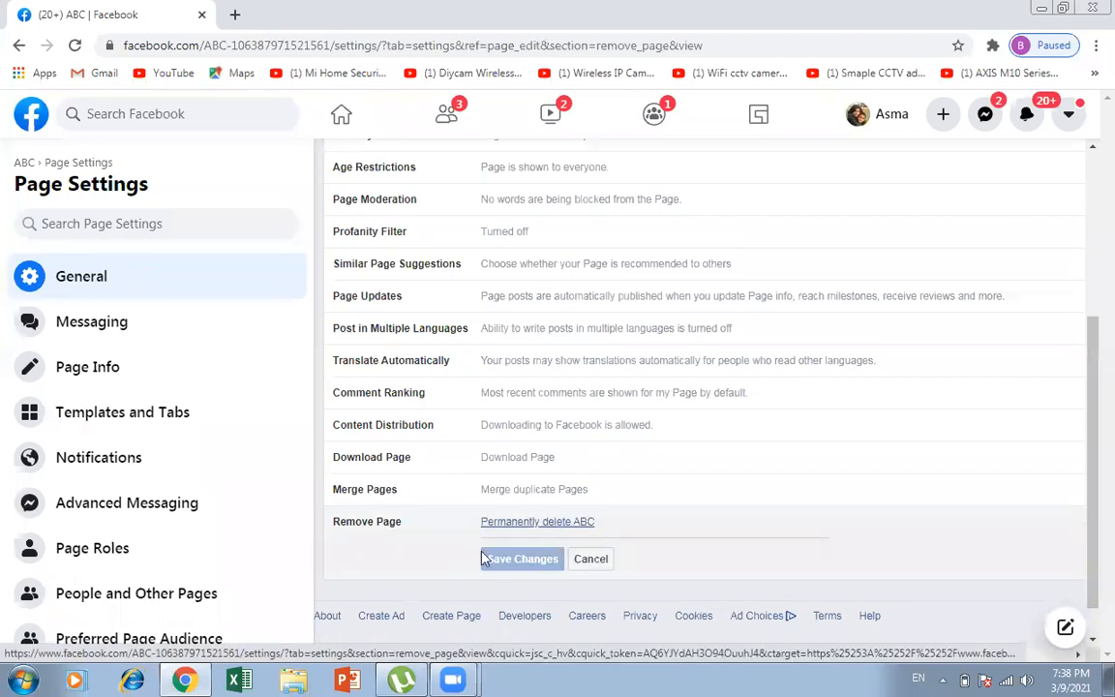
{"action": "left_click", "coordinate": [531, 524]}
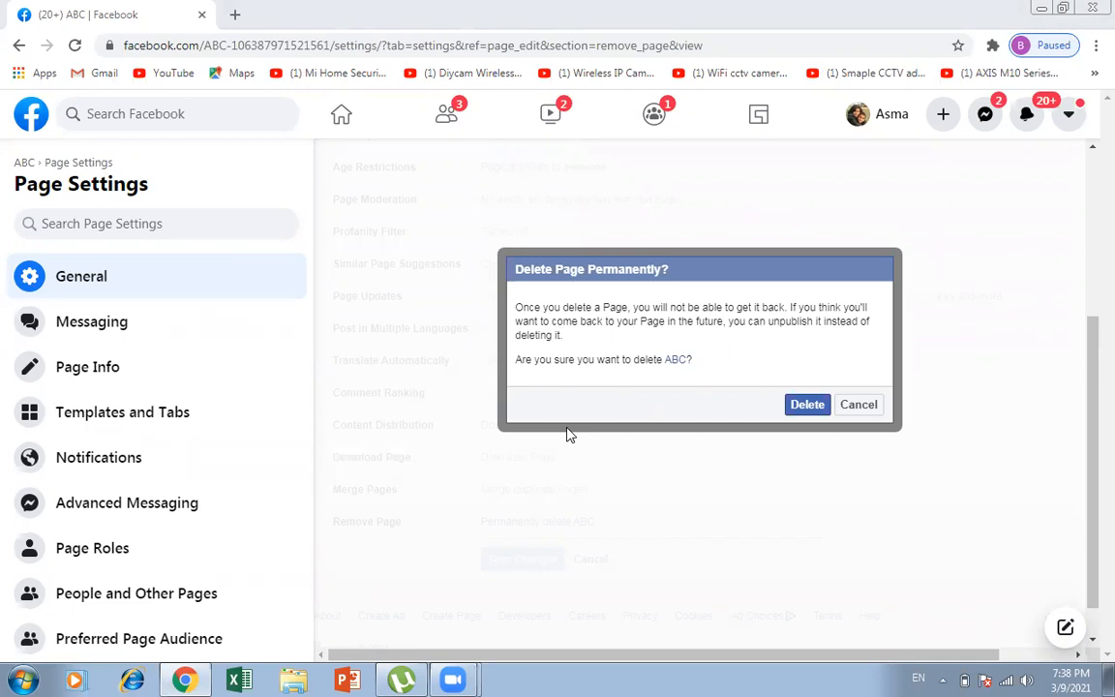
{"action": "left_click", "coordinate": [801, 405]}
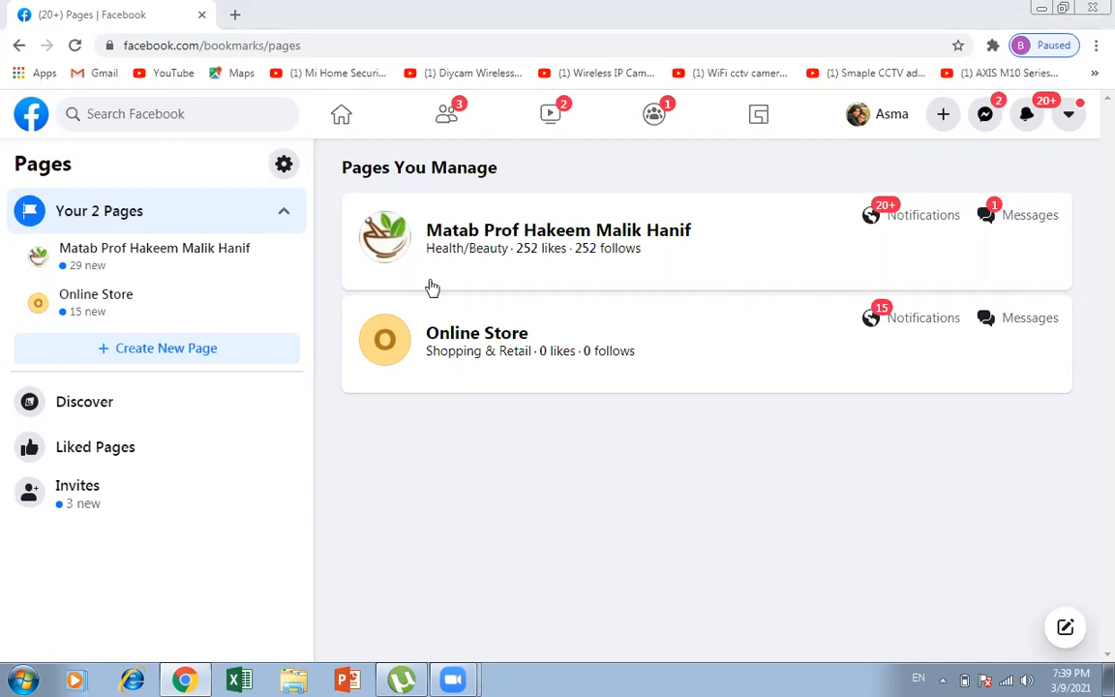
- Open the Online Store page for managing and dismiss the new notification
{"action": "left_click", "coordinate": [76, 306]}
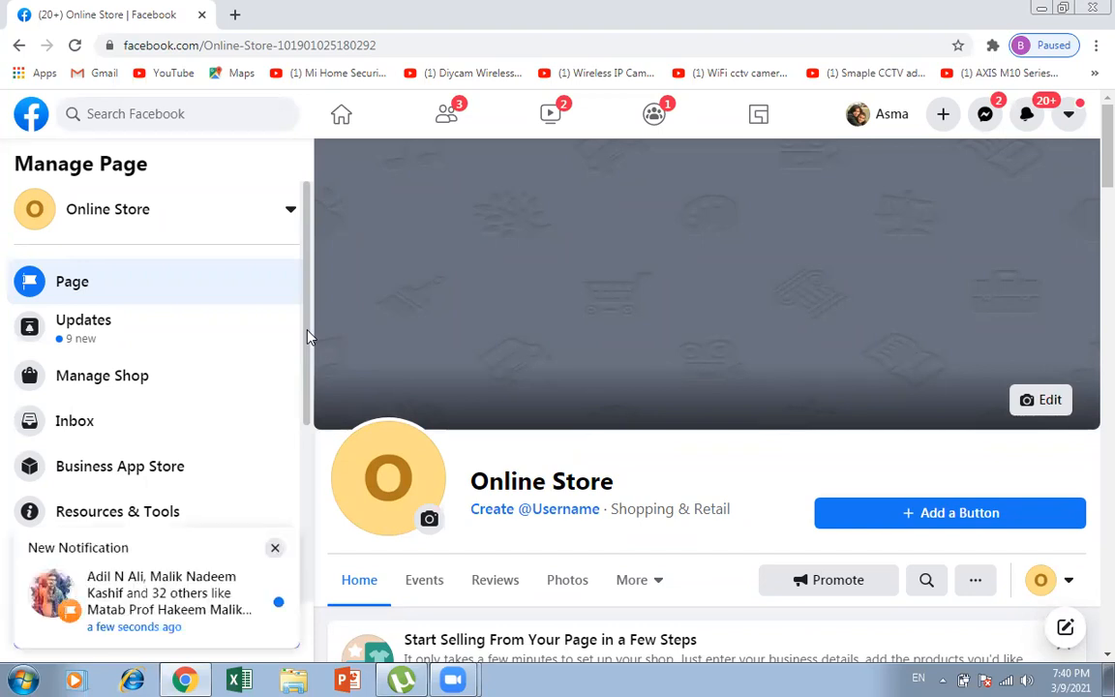
{"action": "left_click", "coordinate": [277, 551]}
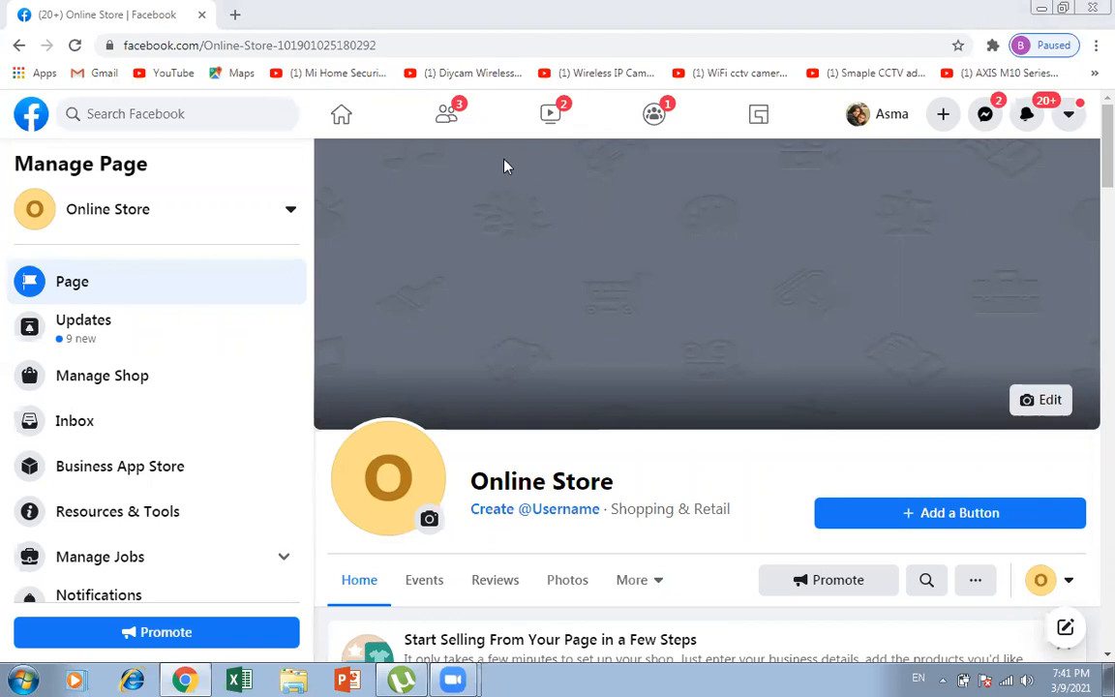
- Search Google for starlet in a new browser tab and open the Starlet Shoes website
{"action": "left_click", "coordinate": [234, 15]}
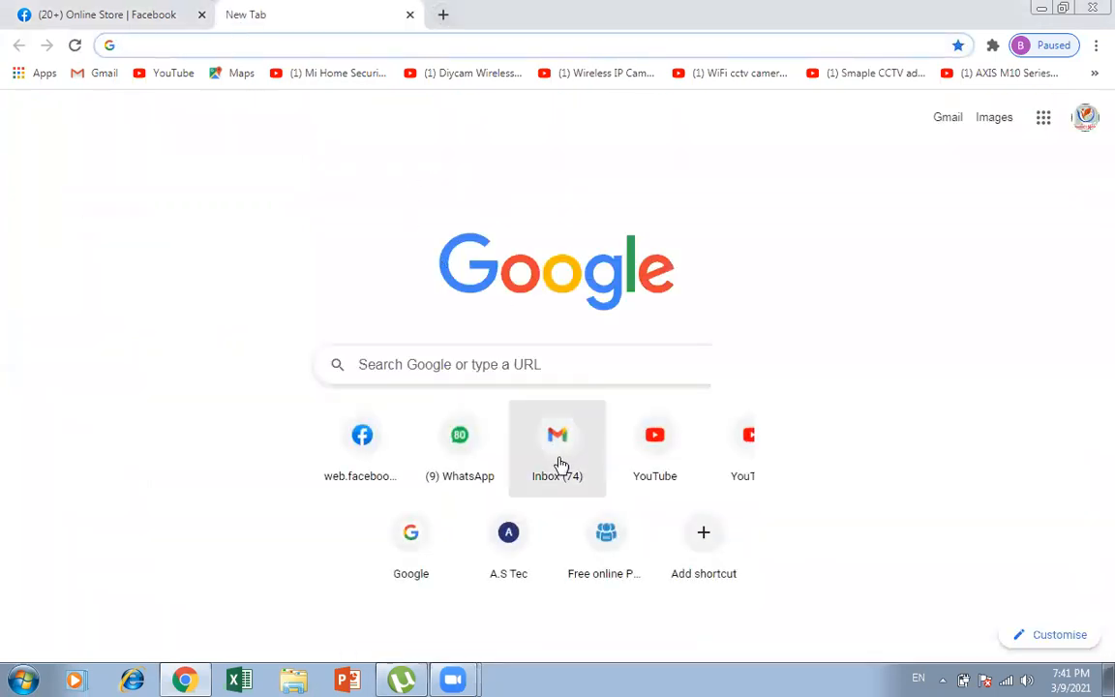
{"action": "left_click", "coordinate": [534, 375]}
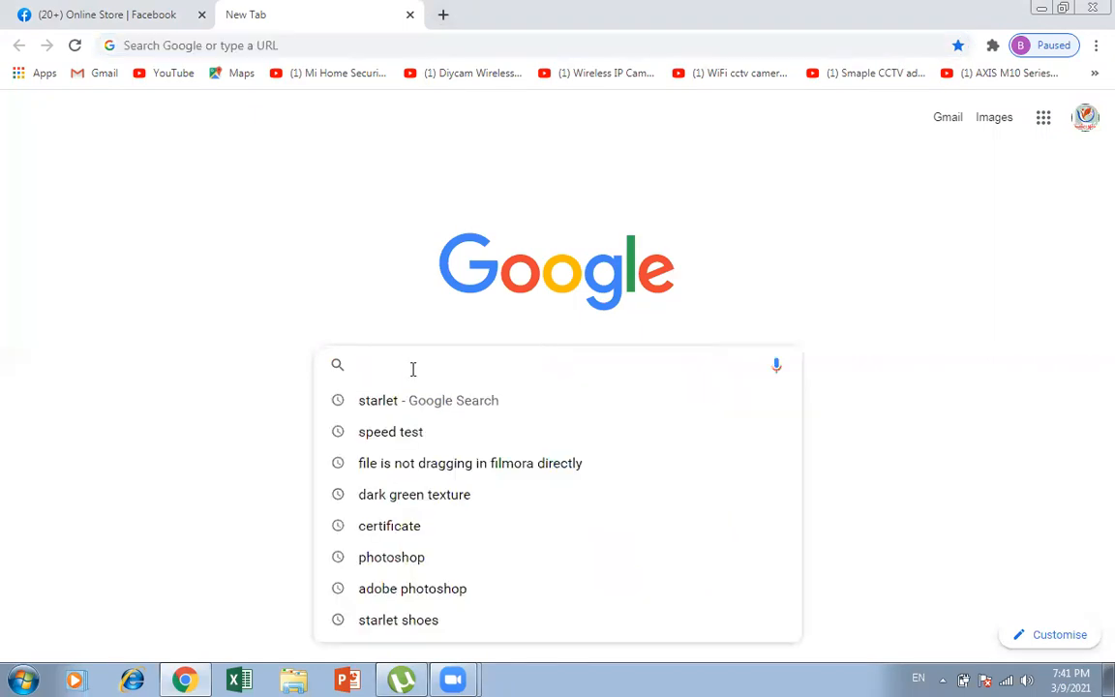
{"action": "type", "text": "atr"}
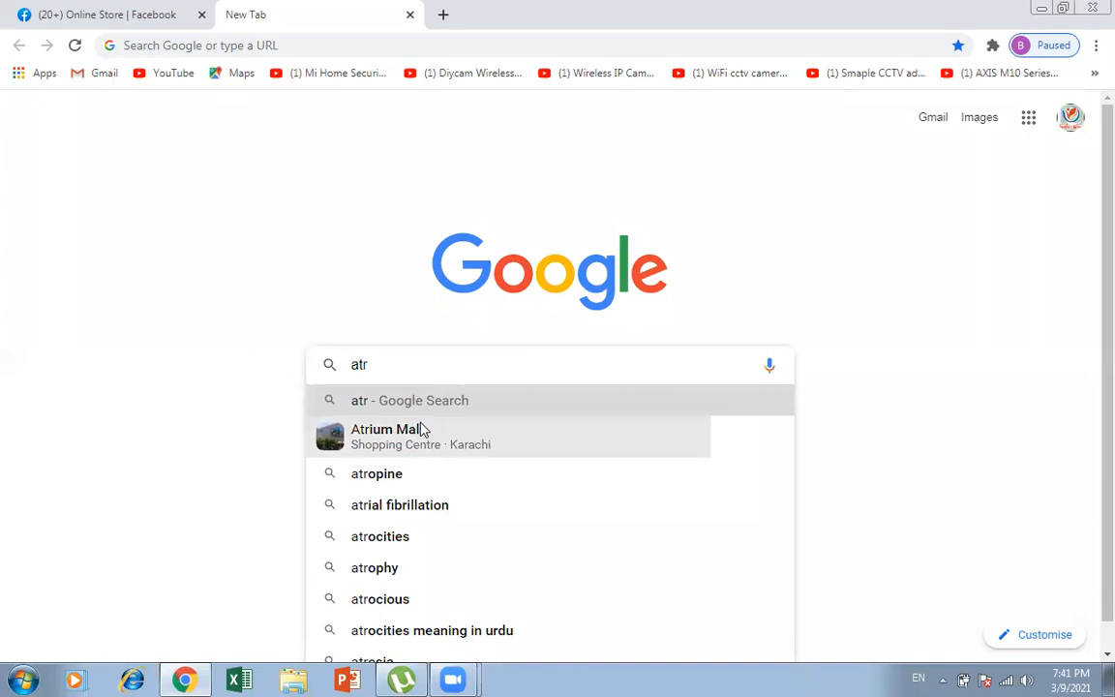
{"action": "key", "text": "BackSpace"}
{"action": "key", "text": "BackSpace"}
{"action": "key", "text": "BackSpace"}
{"action": "type", "text": "st"}
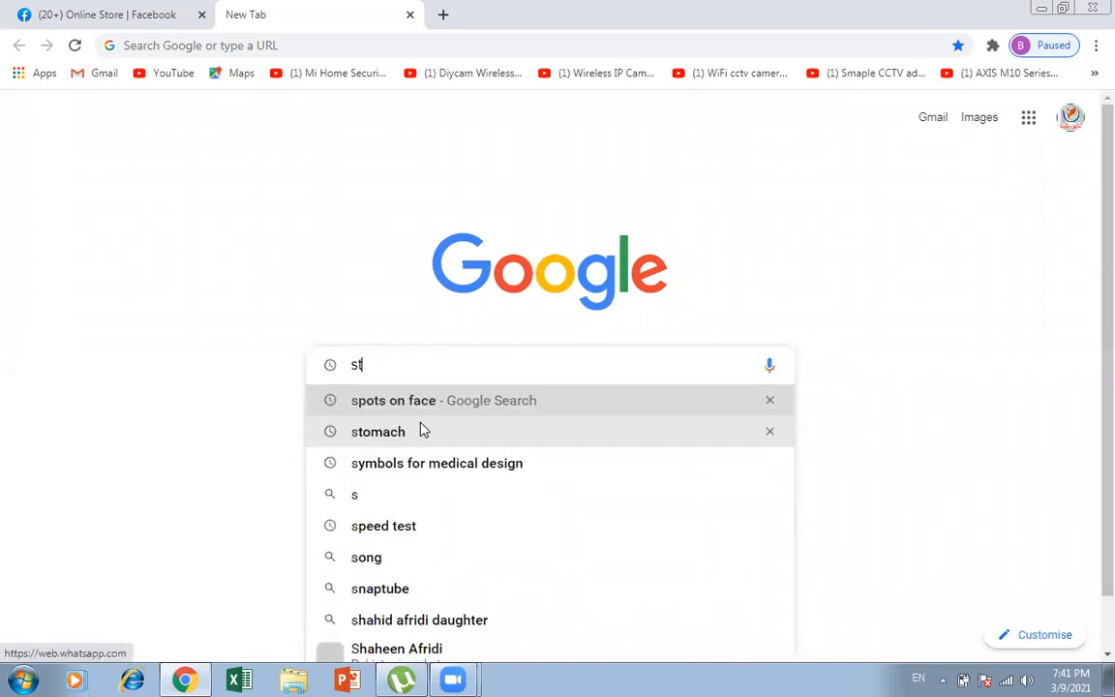
{"action": "type", "text": "ar"}
{"action": "left_click", "coordinate": [465, 412]}
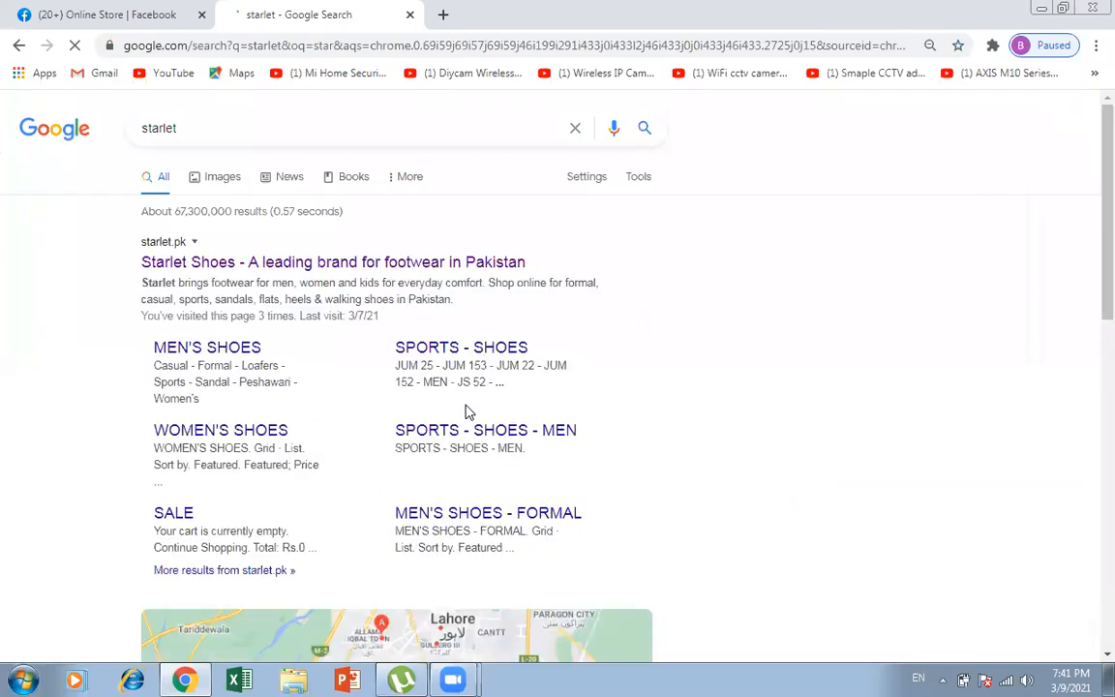
{"action": "left_click", "coordinate": [166, 255]}
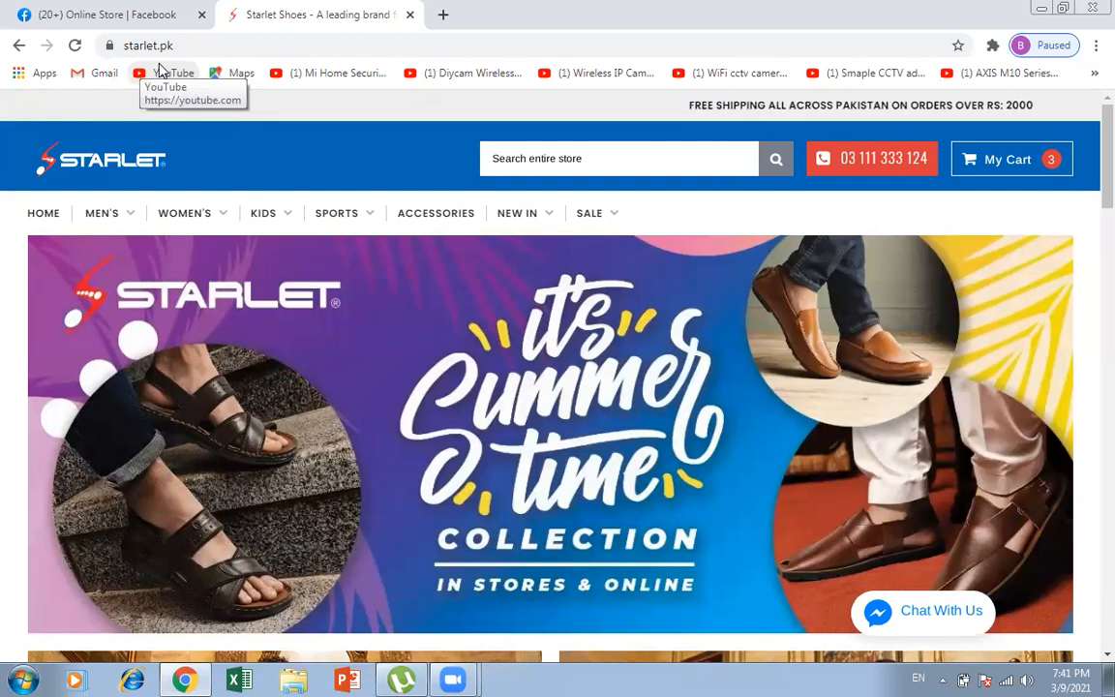
{"action": "mouse_move", "coordinate": [189, 213]}
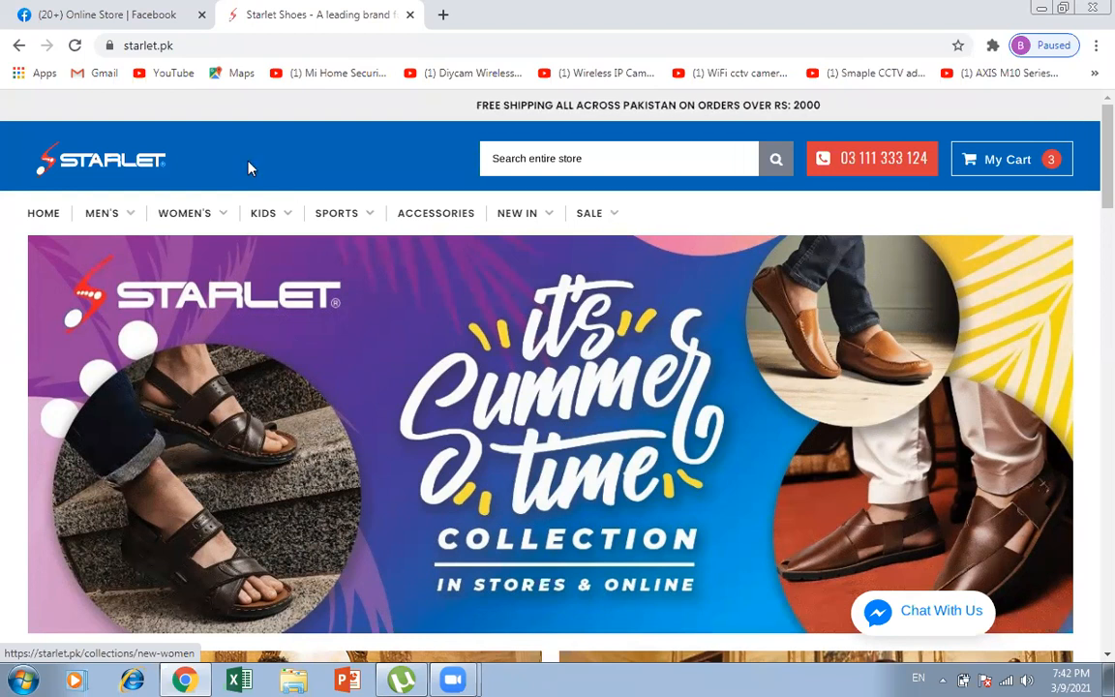
- Compare the Online Store page's web address with the address of the Starlet website
{"action": "left_click", "coordinate": [116, 17]}
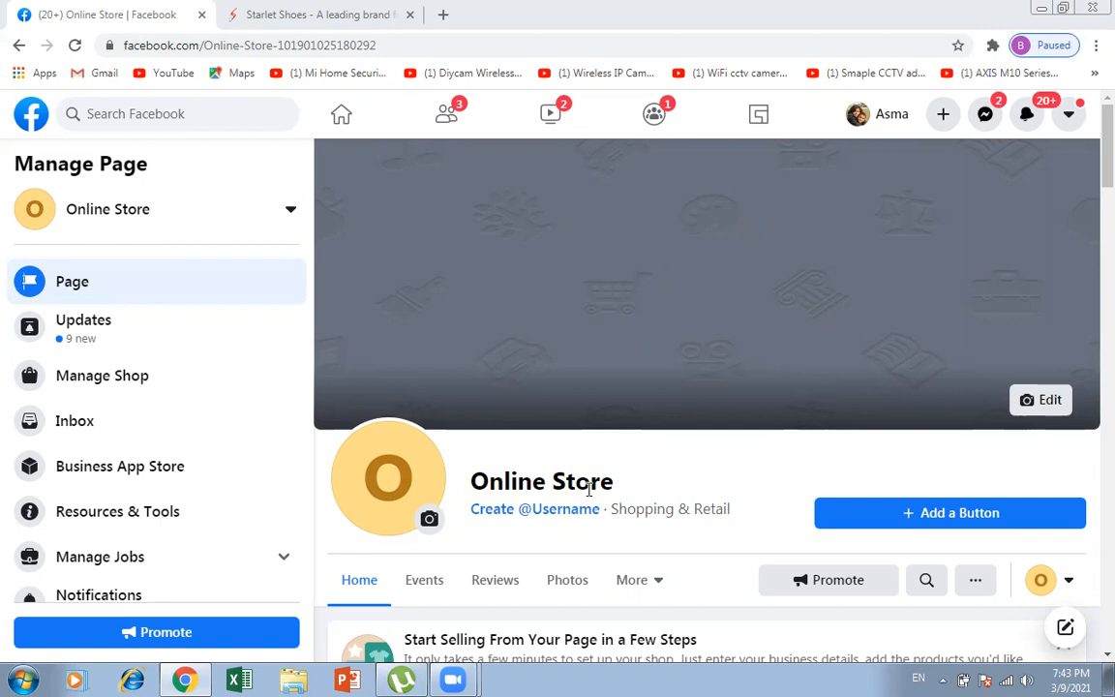
{"action": "left_click", "coordinate": [310, 45]}
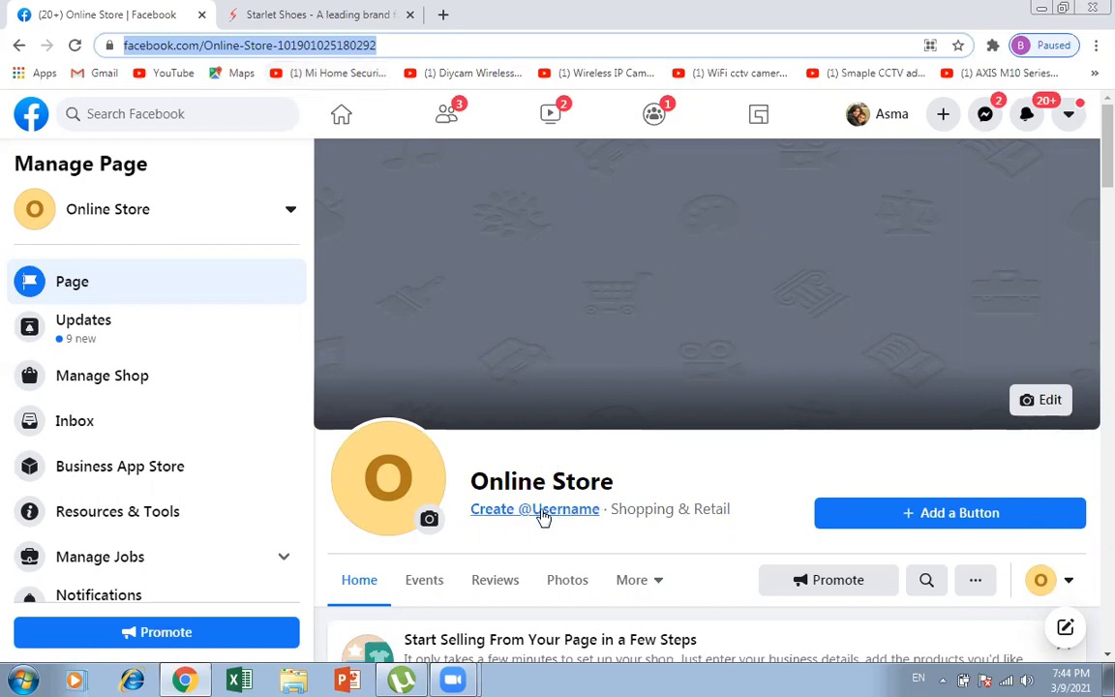
{"action": "left_click", "coordinate": [1089, 287]}
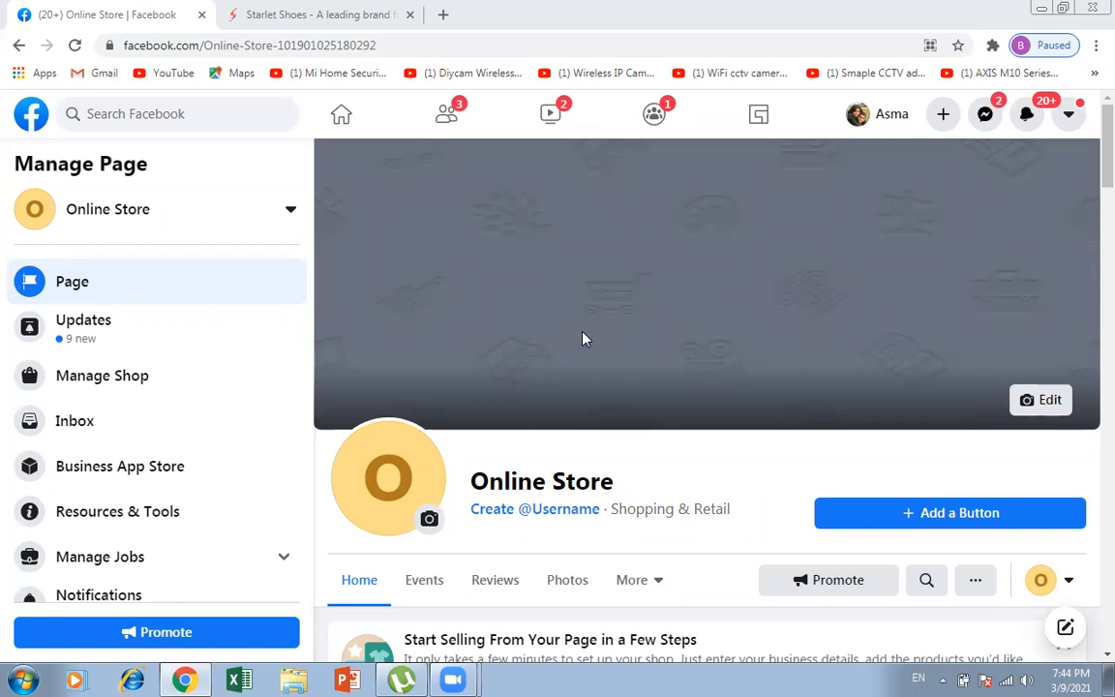
{"action": "left_click", "coordinate": [321, 16]}
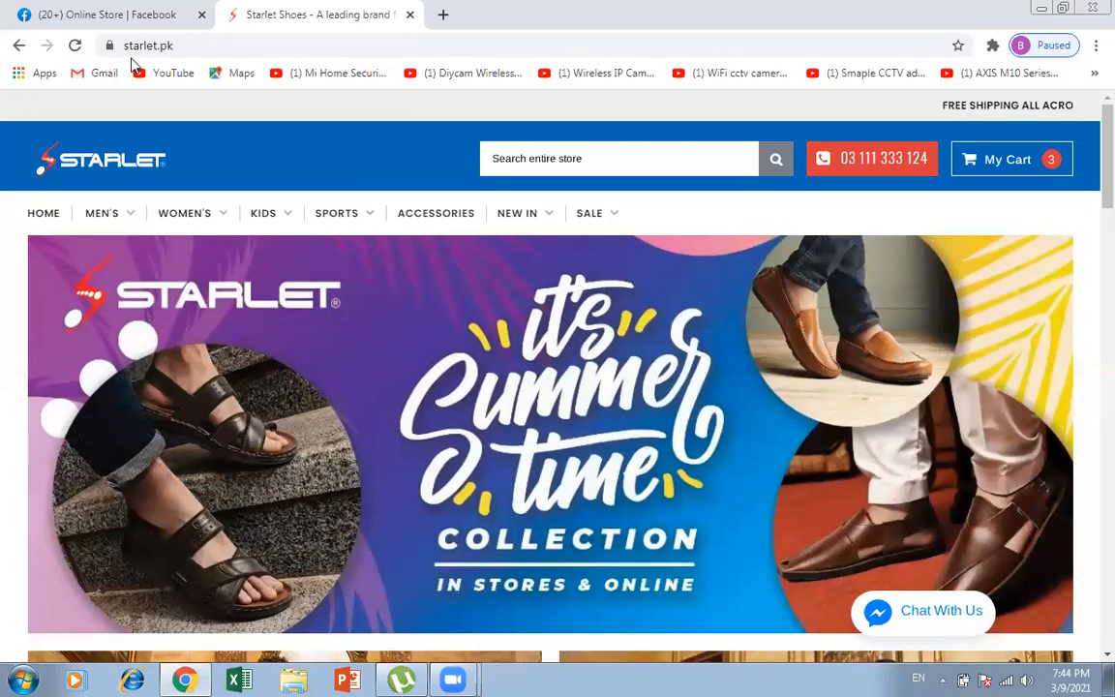
{"action": "left_click", "coordinate": [709, 53]}
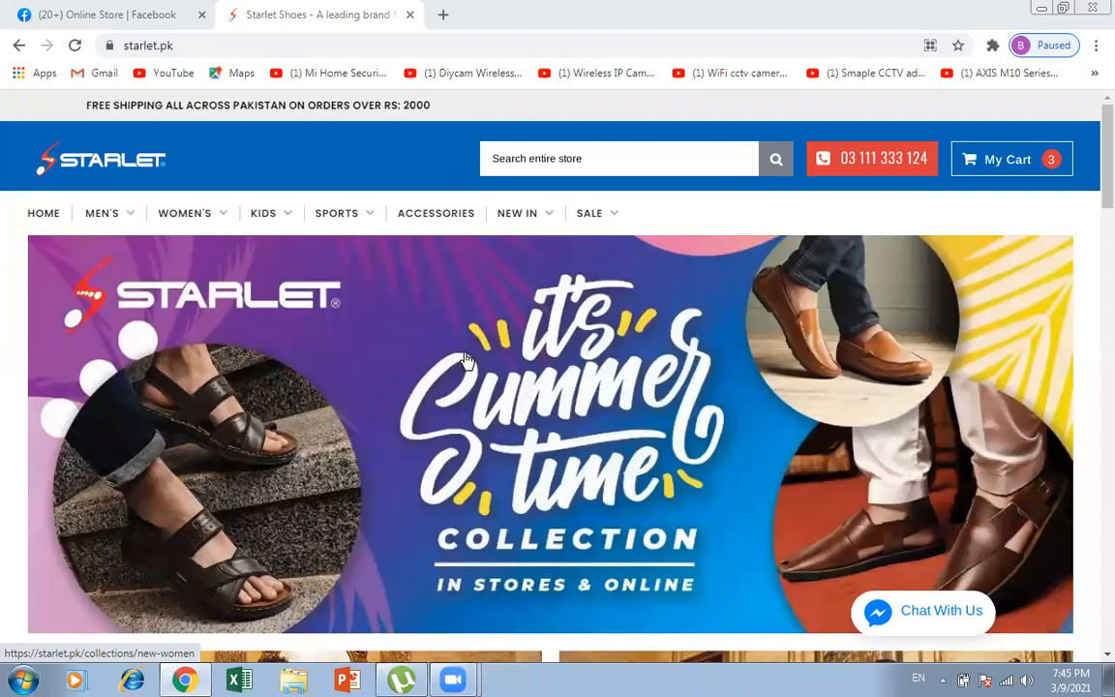
- Return to Facebook and open the Gul Ahmed page from the recent searches
{"action": "left_click", "coordinate": [134, 15]}
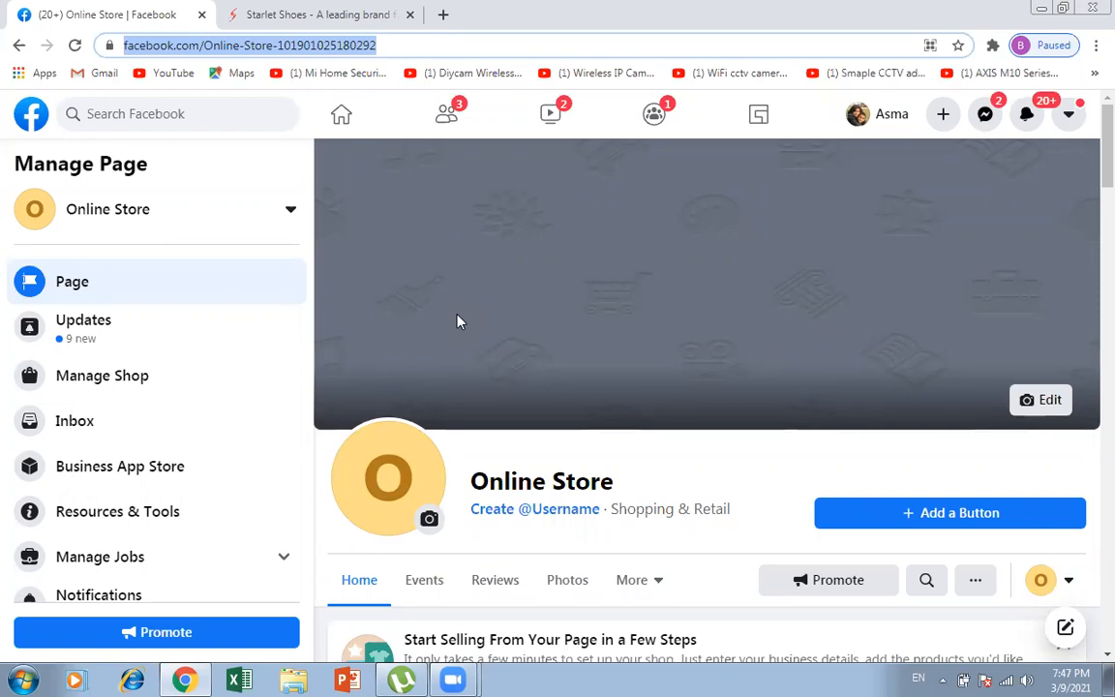
{"action": "left_click", "coordinate": [172, 126]}
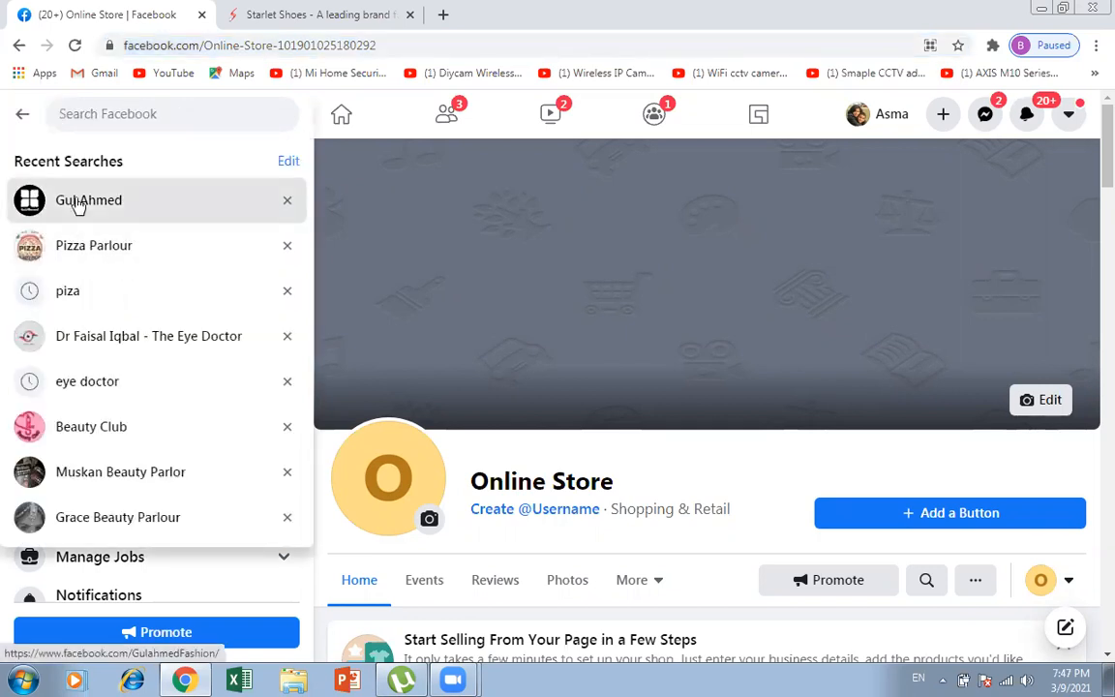
{"action": "left_click", "coordinate": [78, 205]}
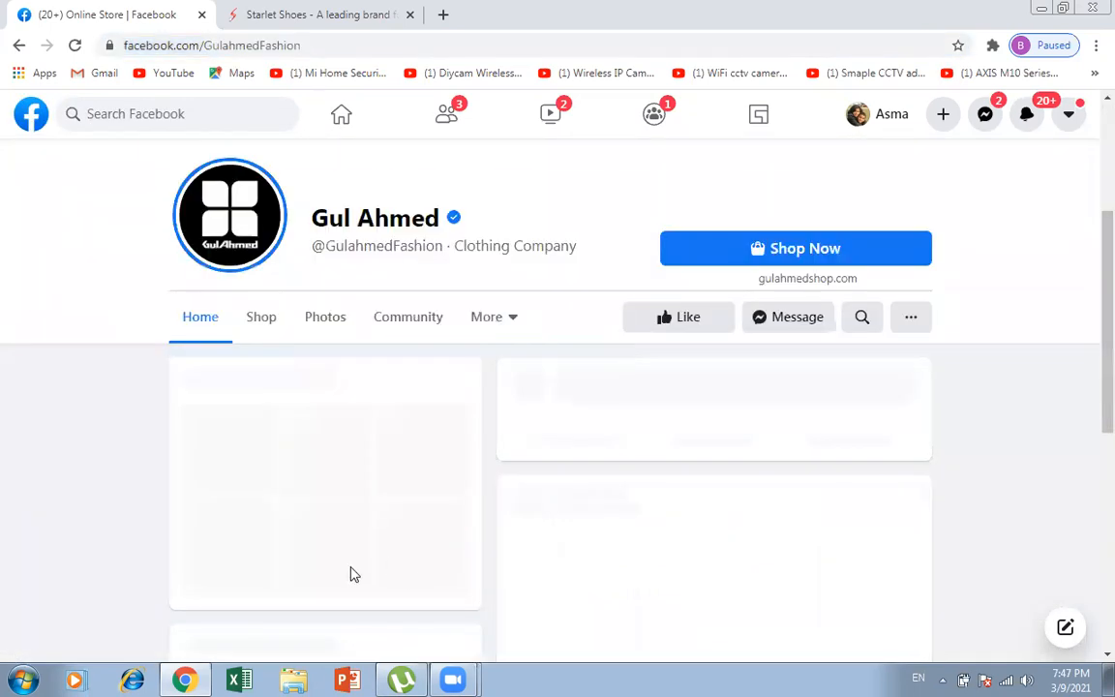
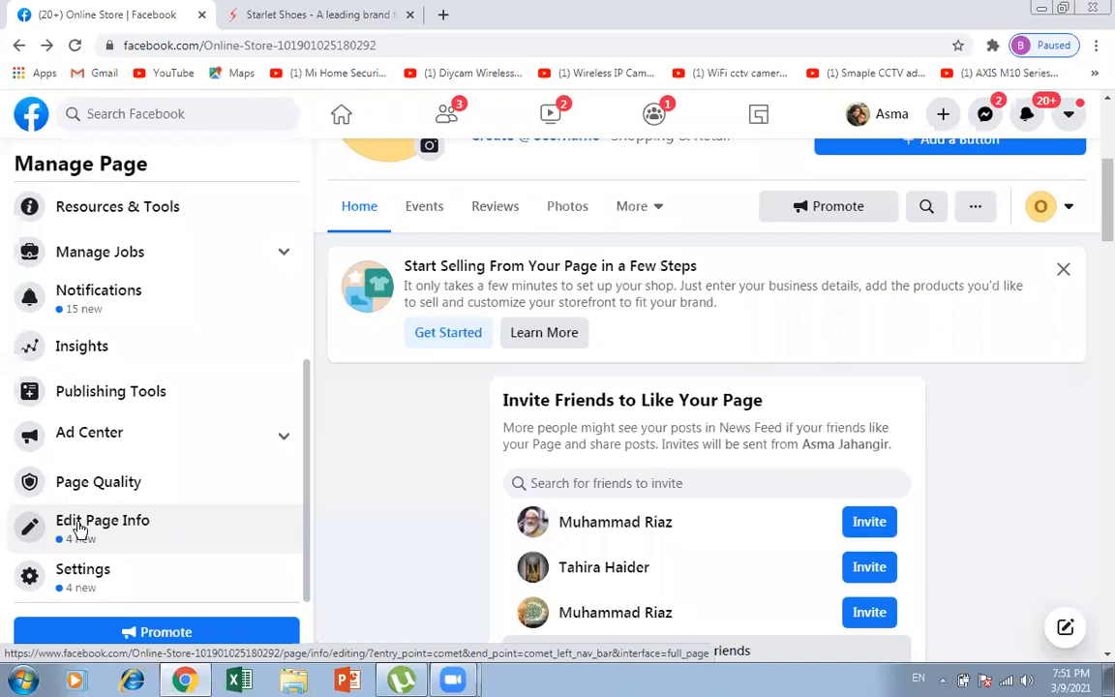
- Open the Online Store page's information for editing and activate its username field
{"action": "left_click", "coordinate": [81, 529]}
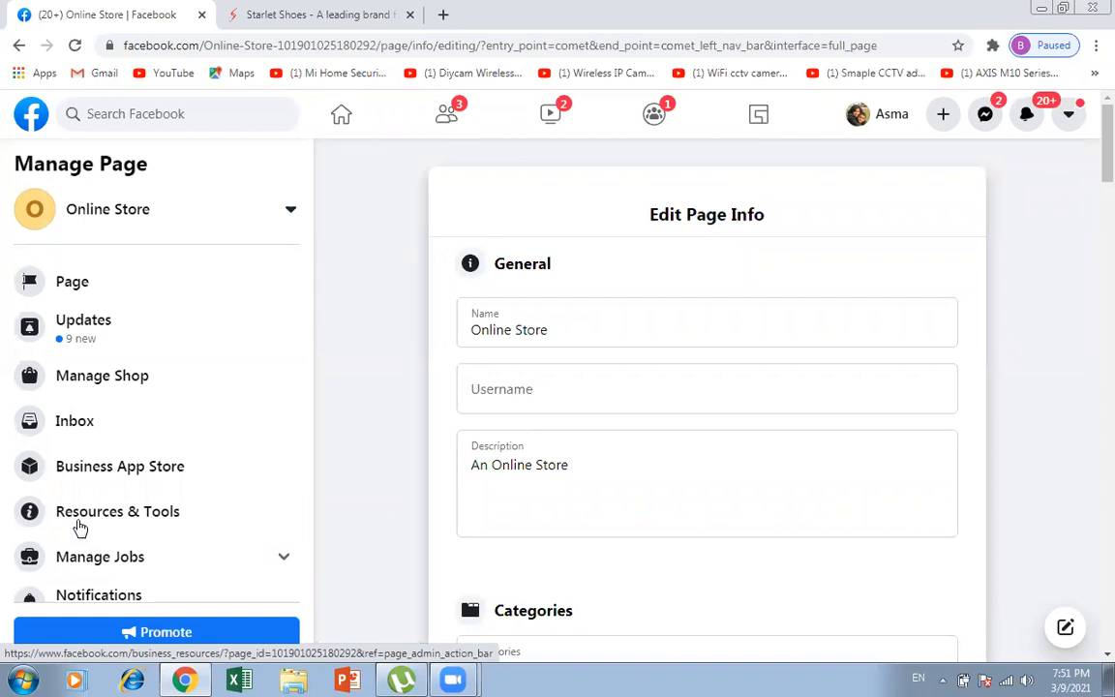
{"action": "left_click", "coordinate": [580, 389]}
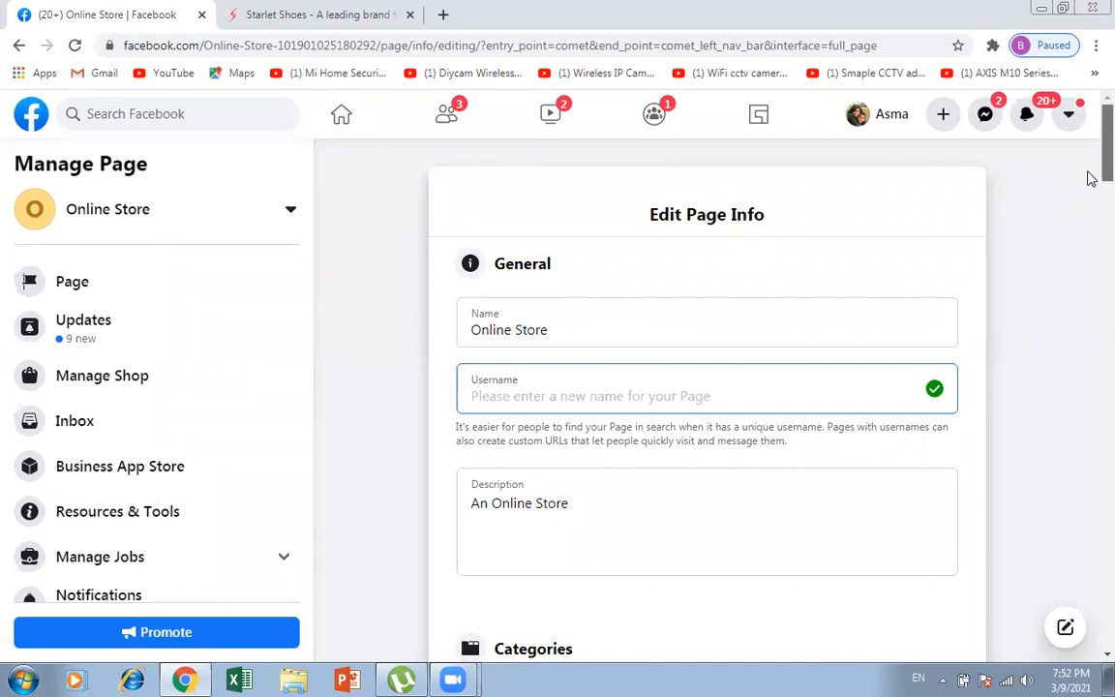
- Try adding Education as a second category for the Online Store page and remove it again
{"action": "scroll", "coordinate": [1089, 184], "scroll_direction": "down", "scroll_amount": 3}
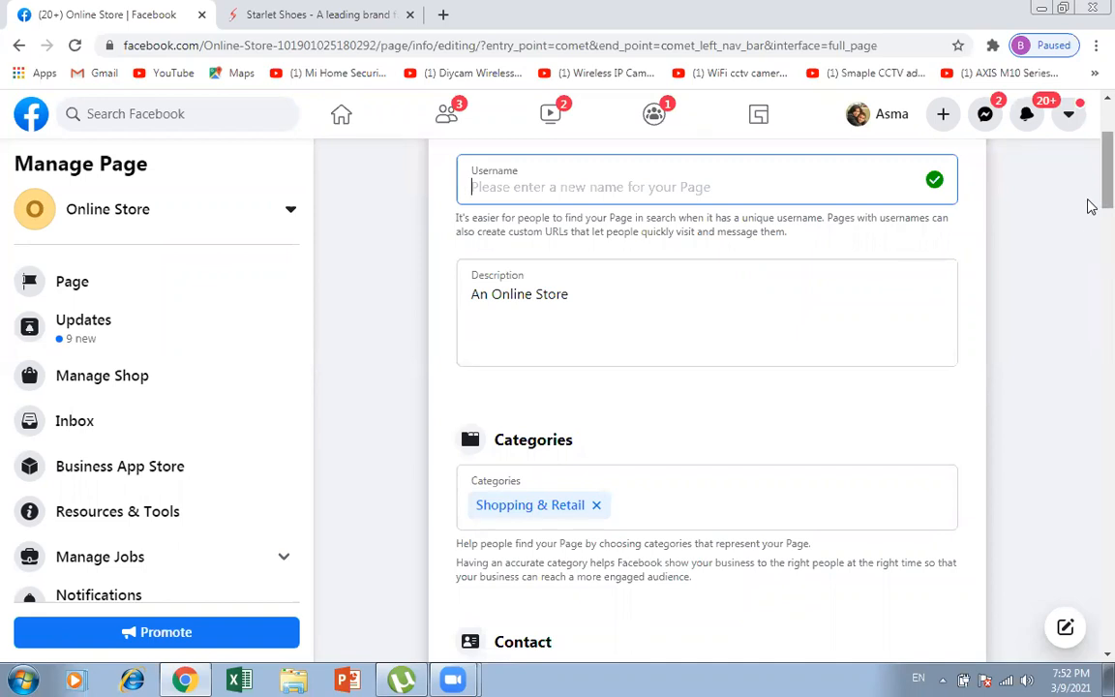
{"action": "scroll", "coordinate": [1090, 218], "scroll_direction": "down", "scroll_amount": 2}
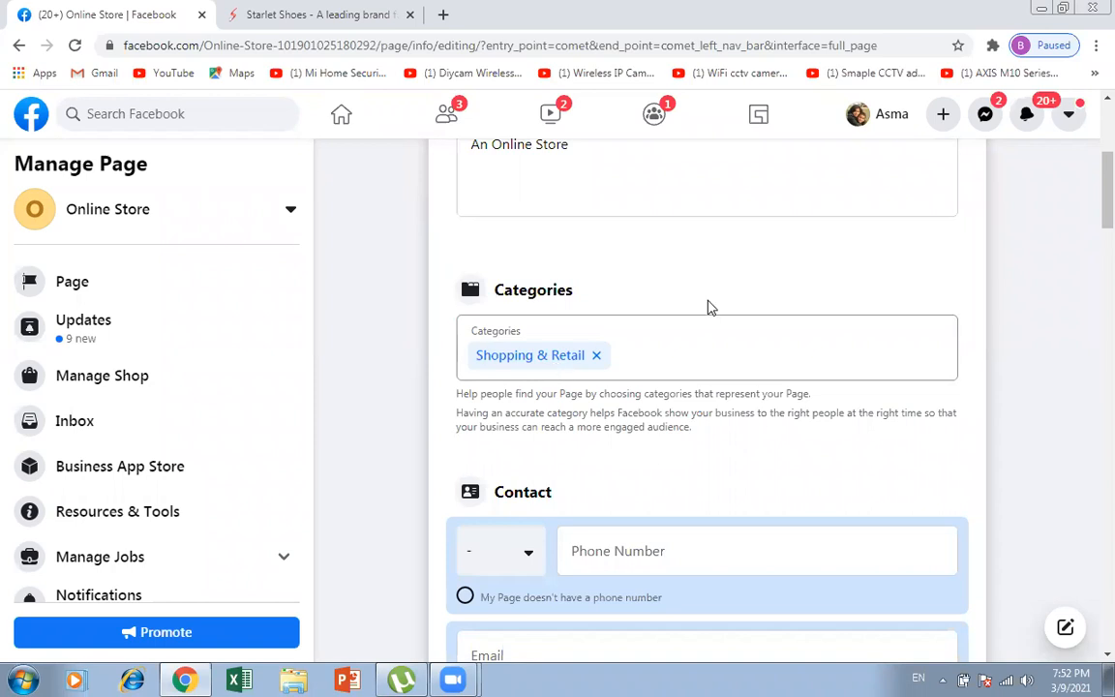
{"action": "left_click", "coordinate": [687, 339]}
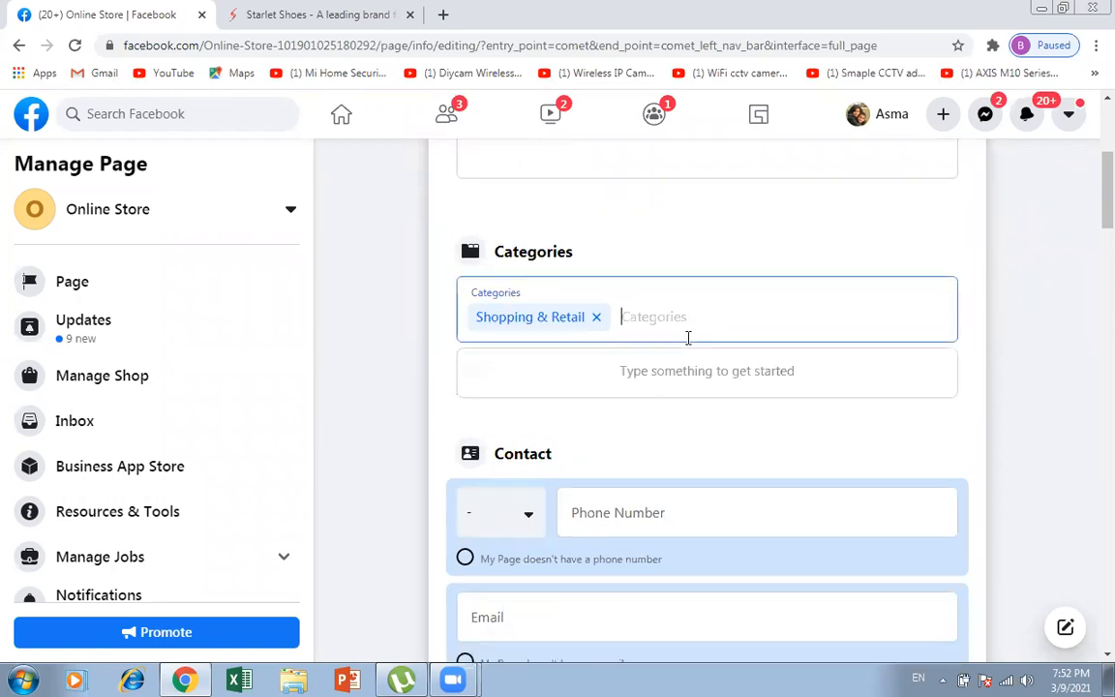
{"action": "type", "text": "ed"}
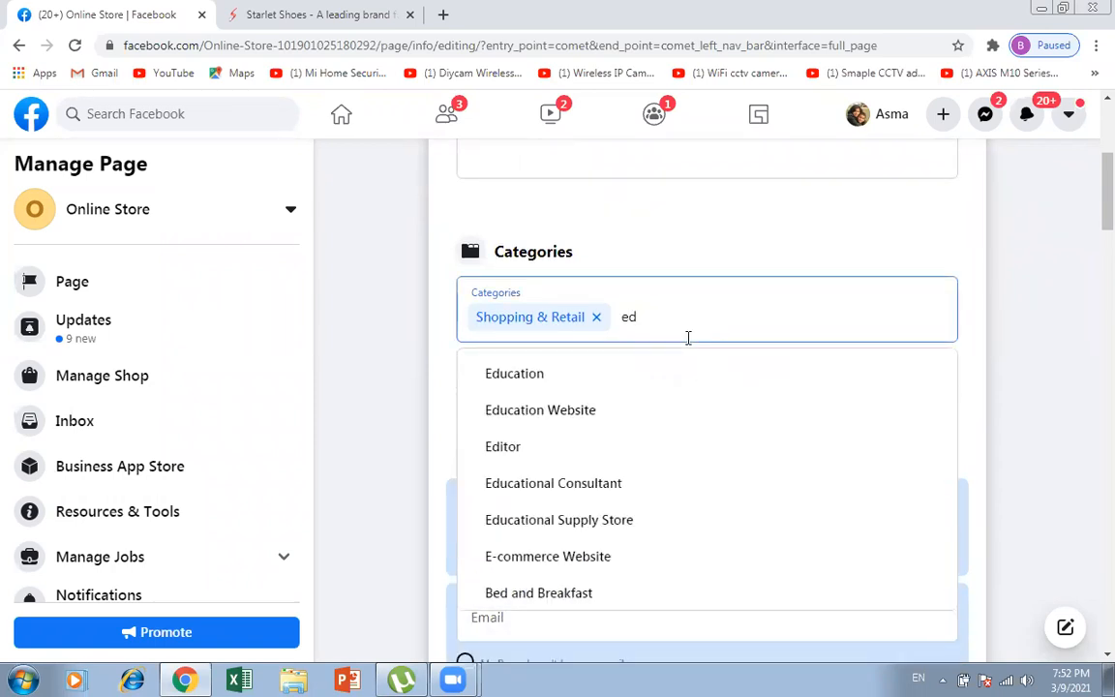
{"action": "left_click", "coordinate": [539, 376]}
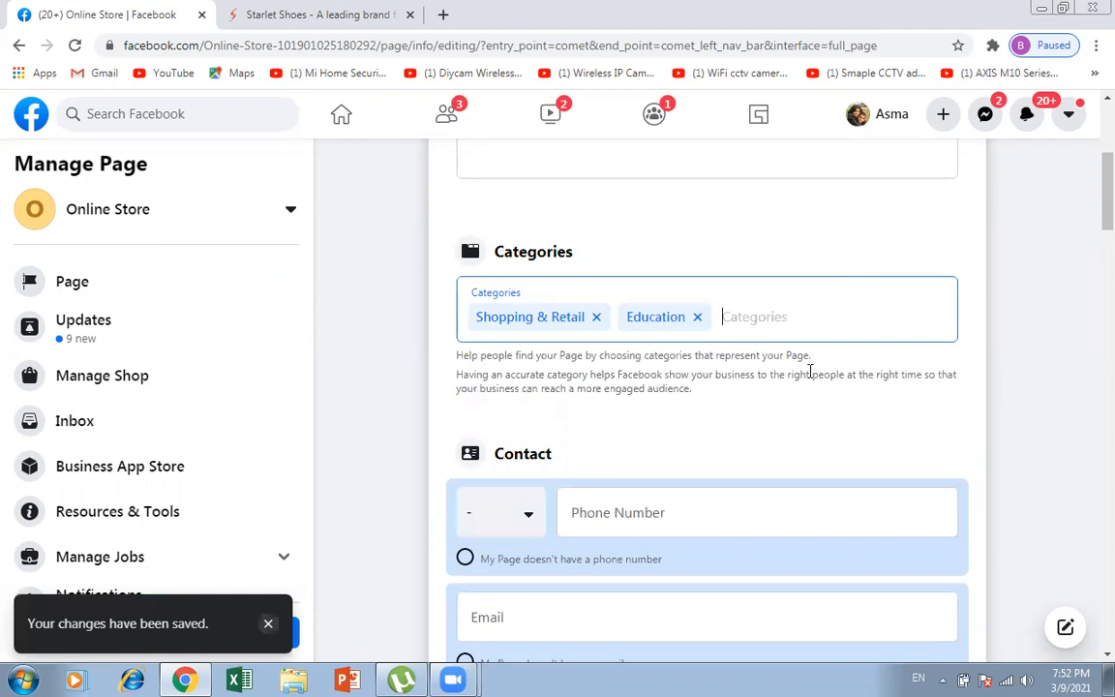
{"action": "left_click", "coordinate": [697, 316]}
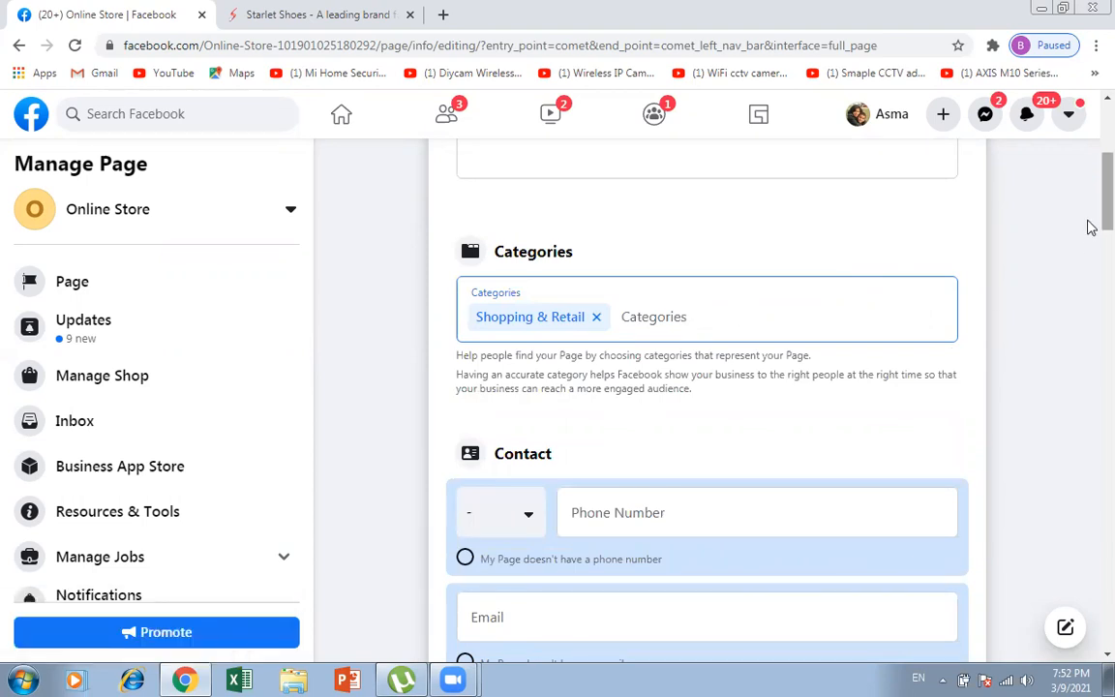
- Examine the contact section of the page information, including the phone country codes, phone number, email and website fields
{"action": "scroll", "coordinate": [1091, 248], "scroll_direction": "down", "scroll_amount": 2}
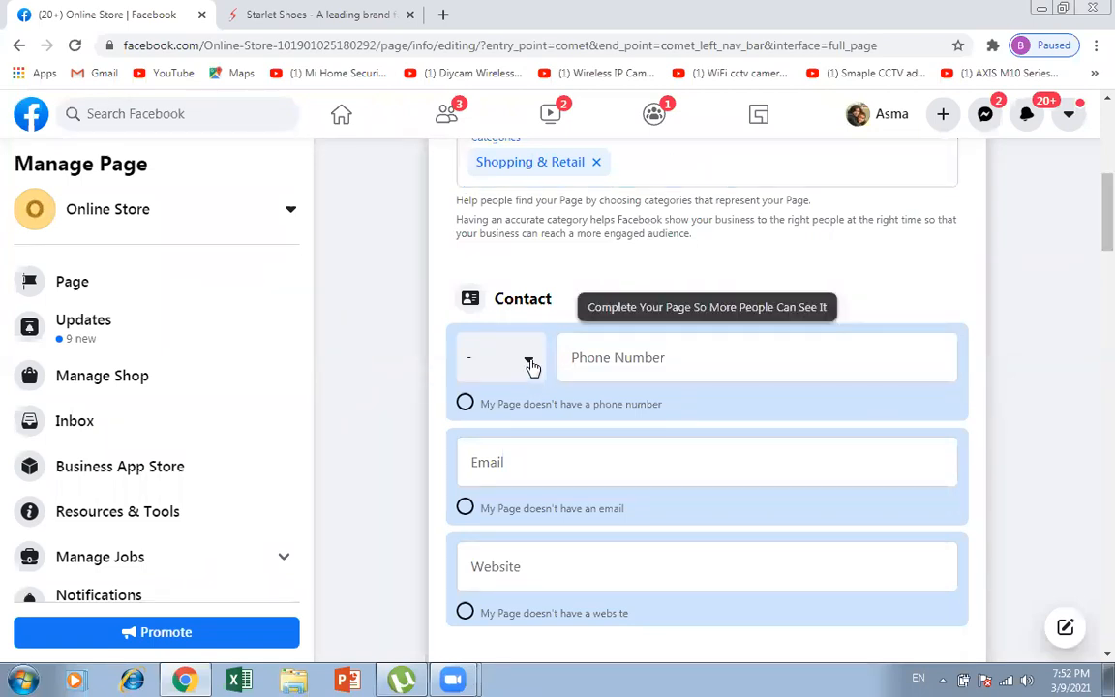
{"action": "left_click", "coordinate": [491, 365]}
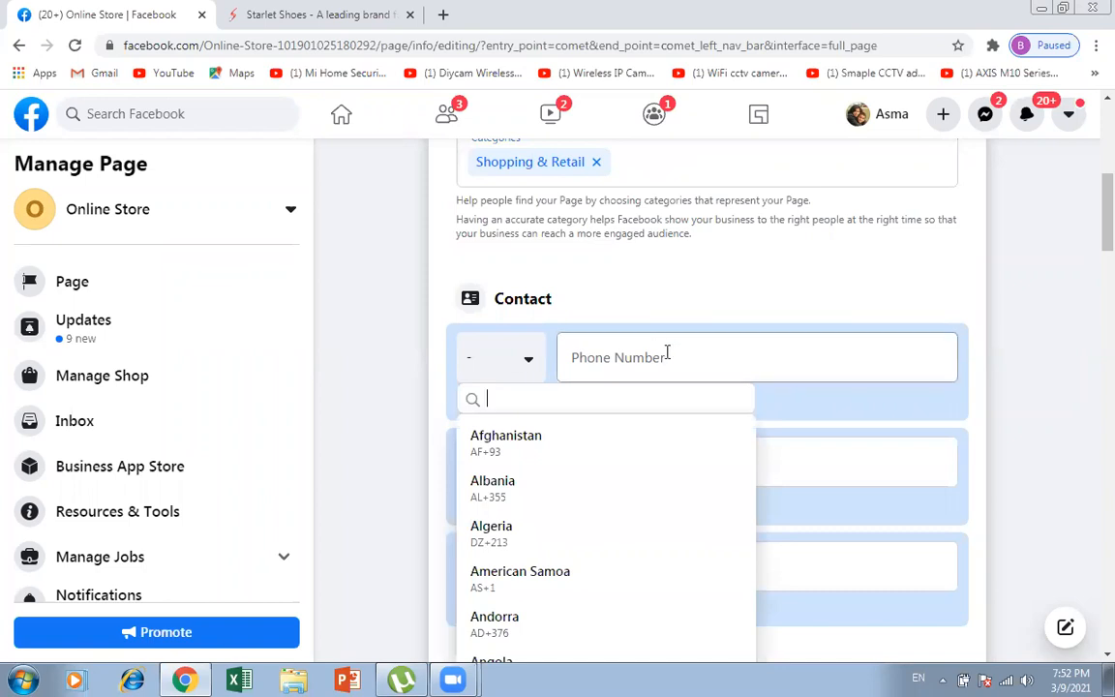
{"action": "left_click", "coordinate": [563, 357]}
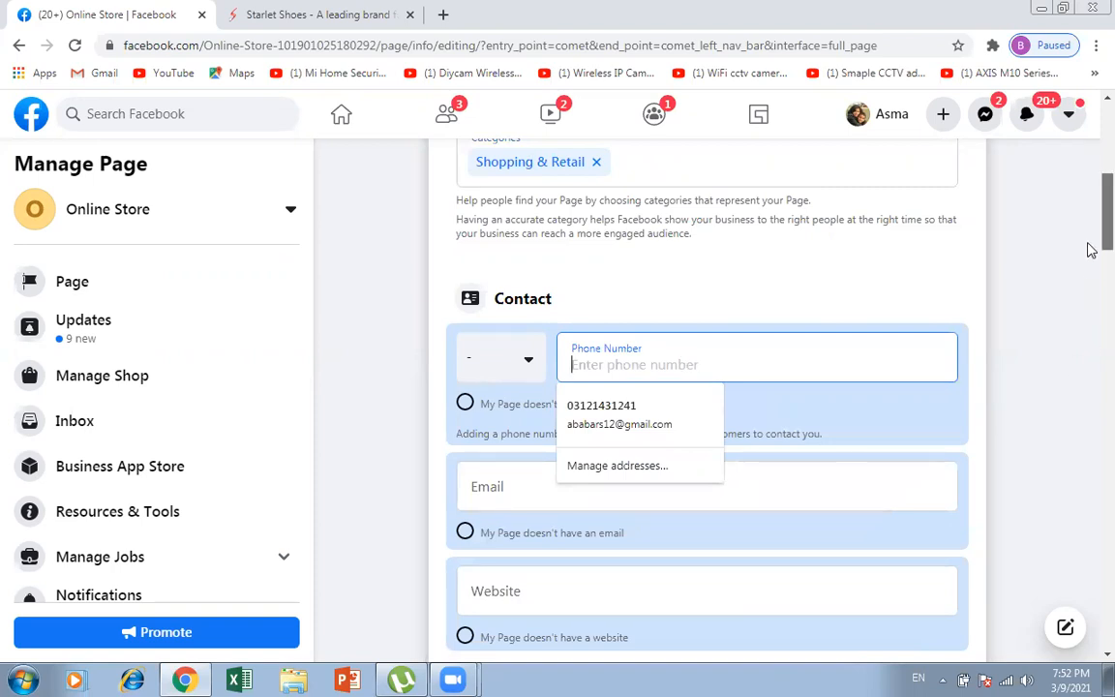
{"action": "scroll", "coordinate": [1091, 262], "scroll_direction": "down", "scroll_amount": 1}
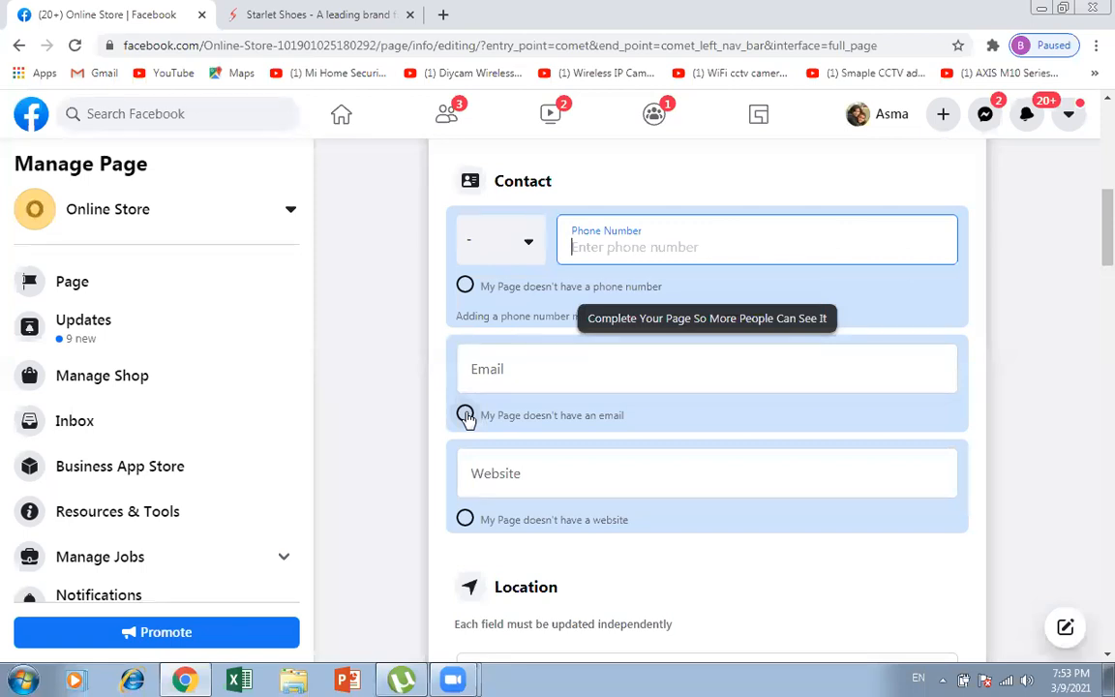
{"action": "left_click", "coordinate": [665, 484]}
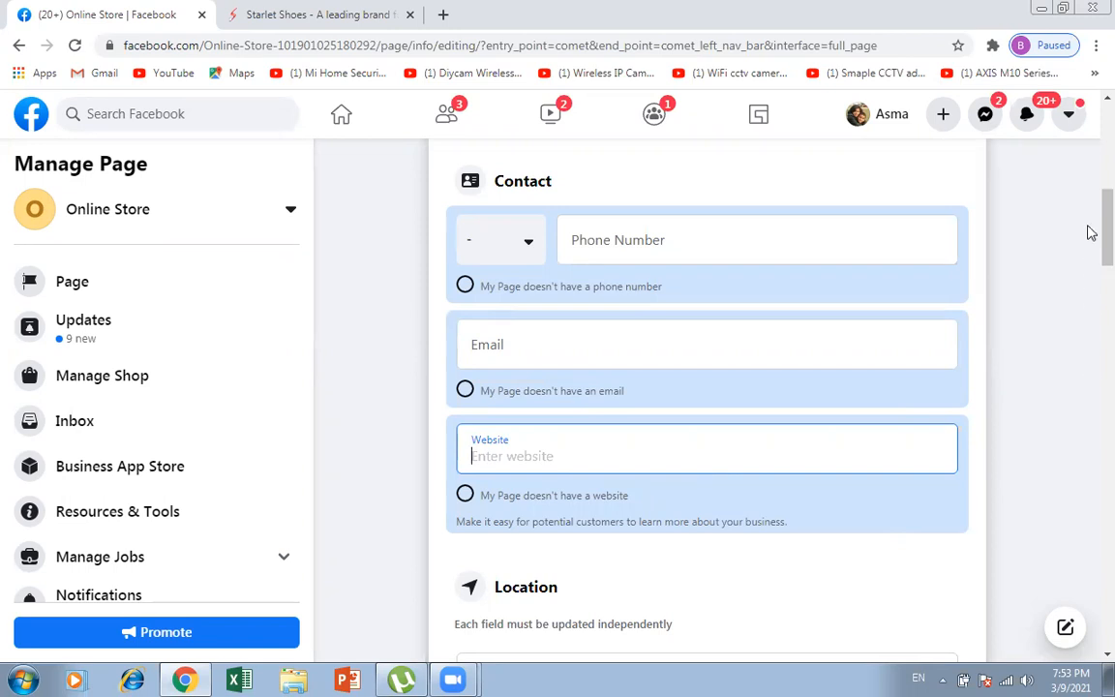
- Fill in the page's address, city and ZIP code from the saved address suggestion and zoom out the location map
{"action": "scroll", "coordinate": [1092, 242], "scroll_direction": "down", "scroll_amount": 3}
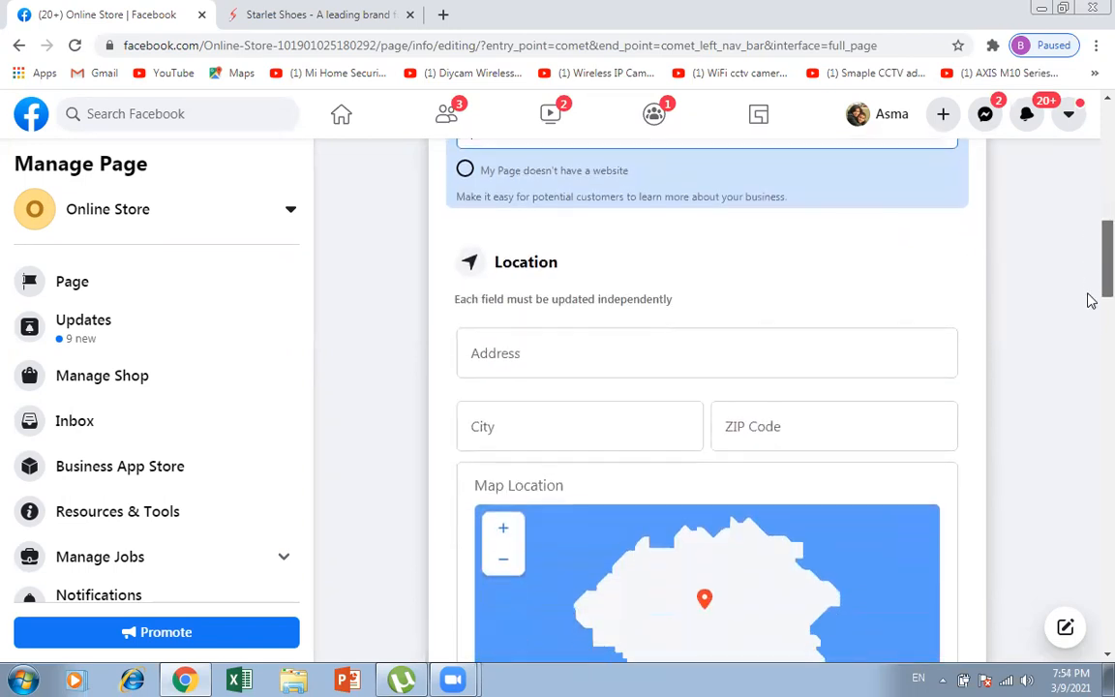
{"action": "scroll", "coordinate": [1090, 302], "scroll_direction": "down", "scroll_amount": 1}
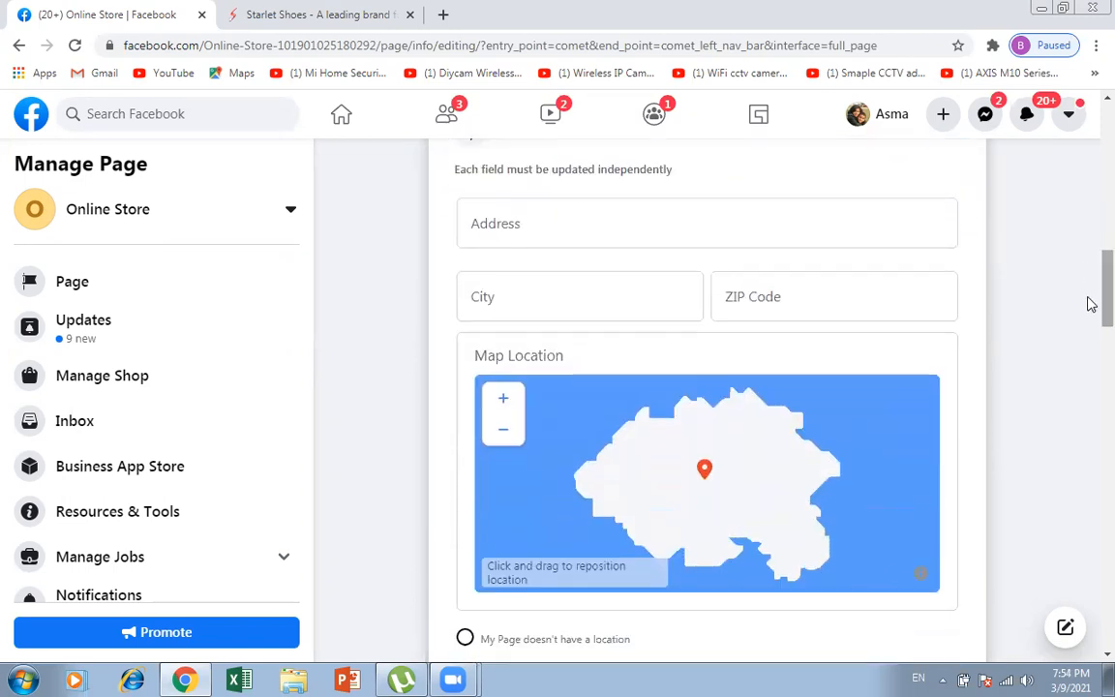
{"action": "left_click", "coordinate": [601, 227]}
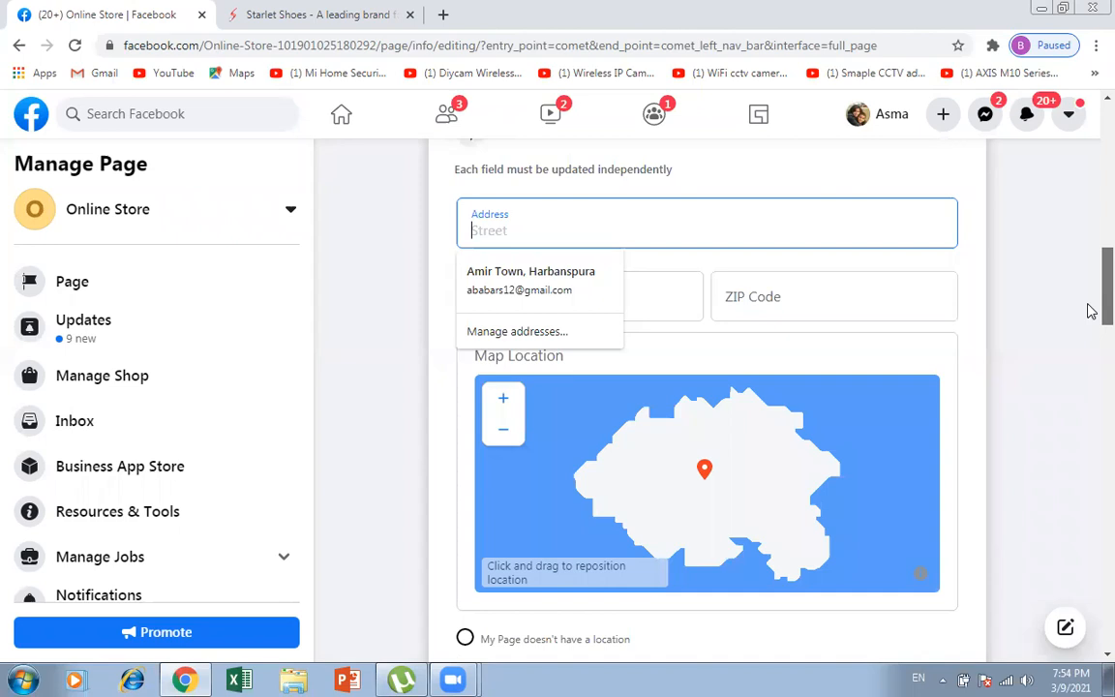
{"action": "left_click", "coordinate": [654, 508]}
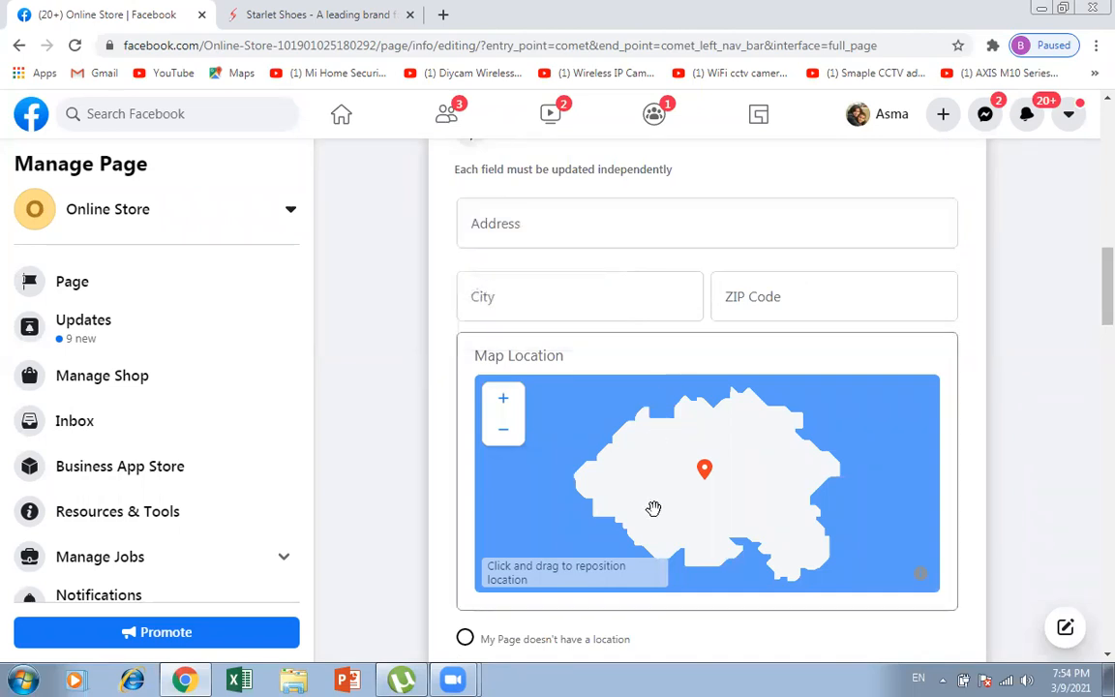
{"action": "left_click", "coordinate": [588, 293]}
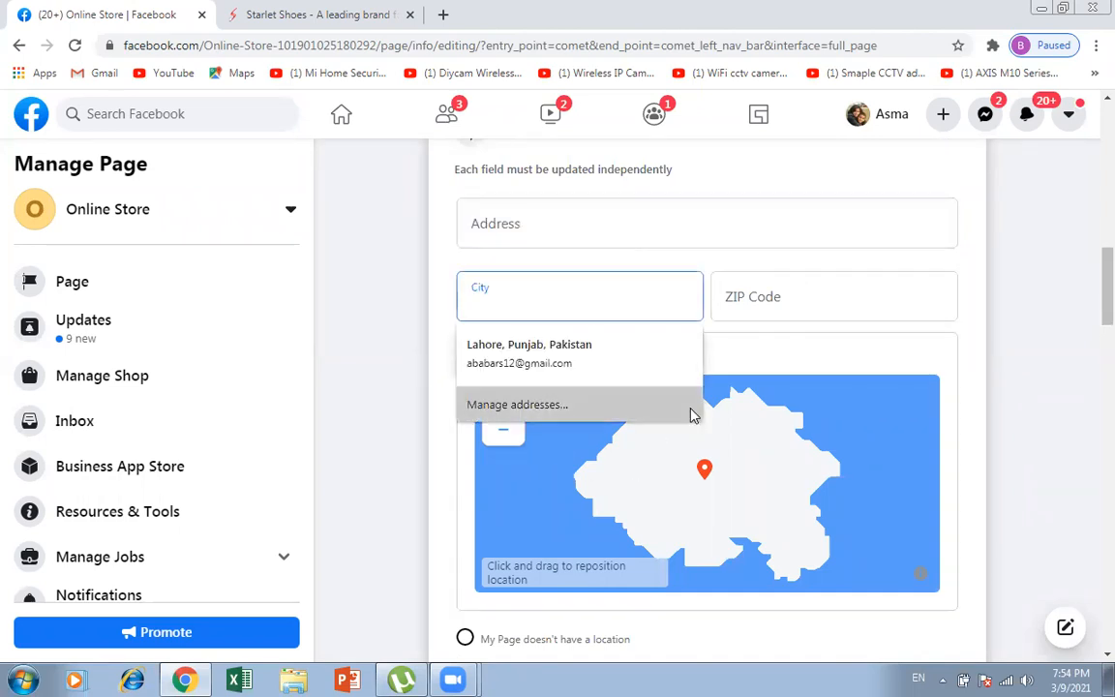
{"action": "left_click", "coordinate": [570, 233]}
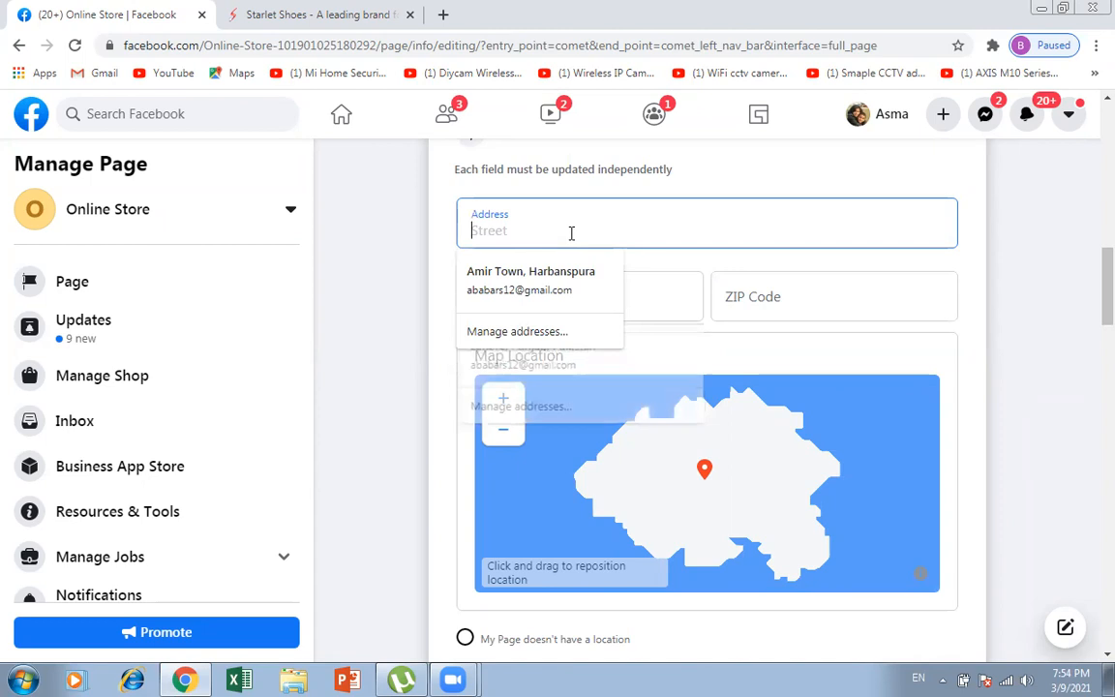
{"action": "left_click", "coordinate": [534, 275]}
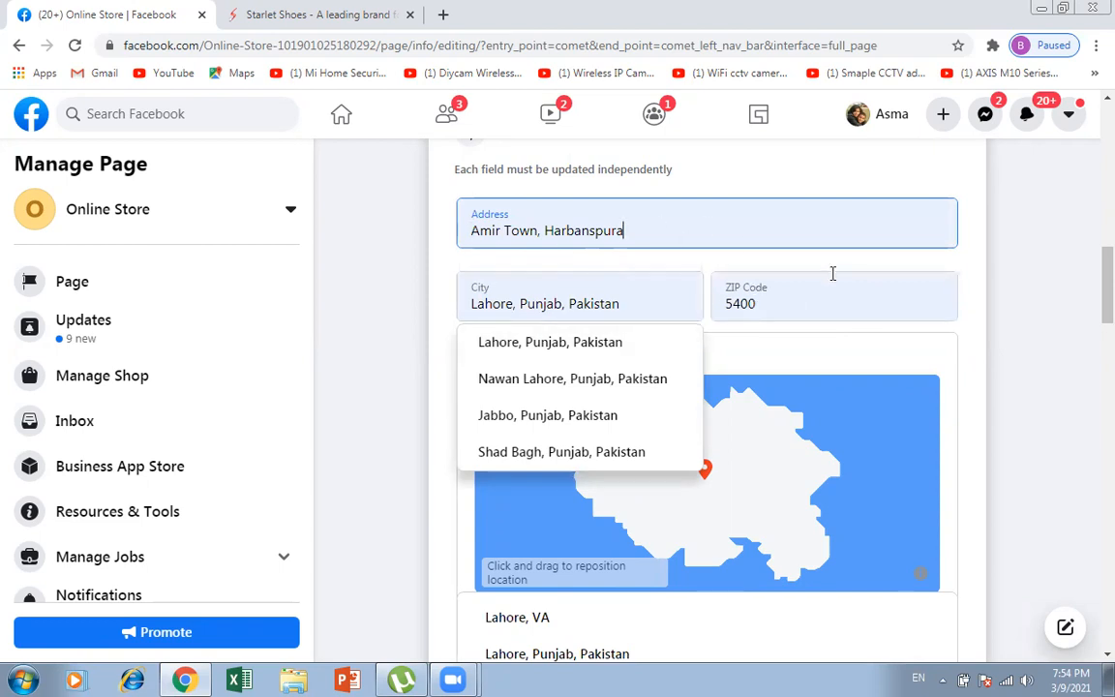
{"action": "left_click", "coordinate": [1065, 272]}
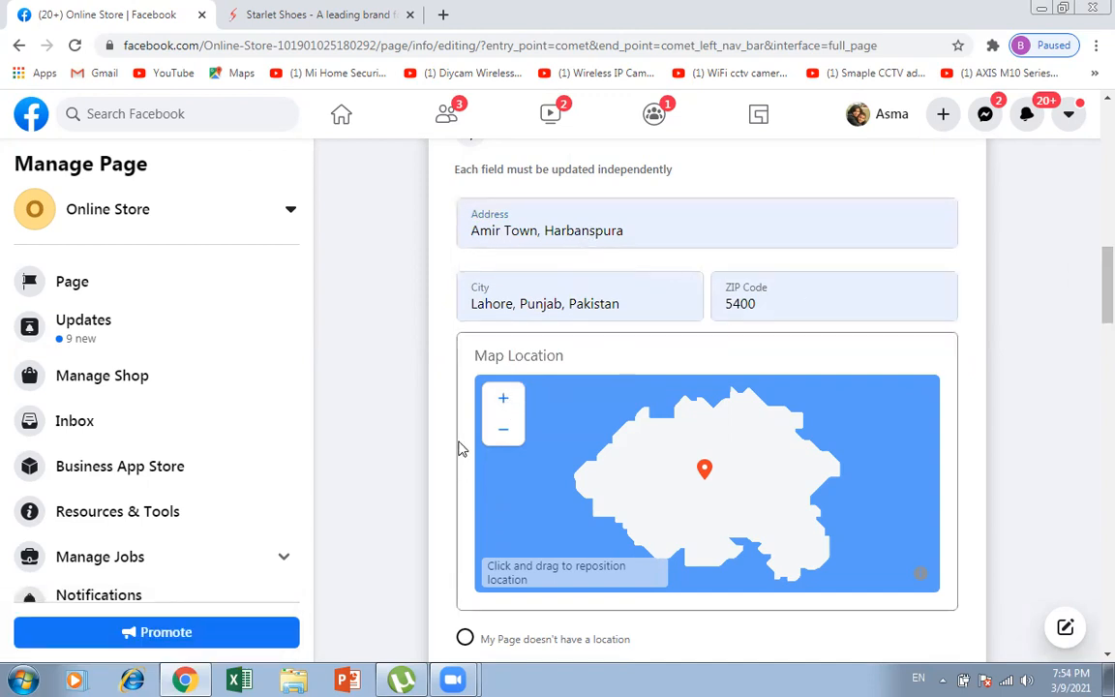
{"action": "left_click", "coordinate": [502, 404]}
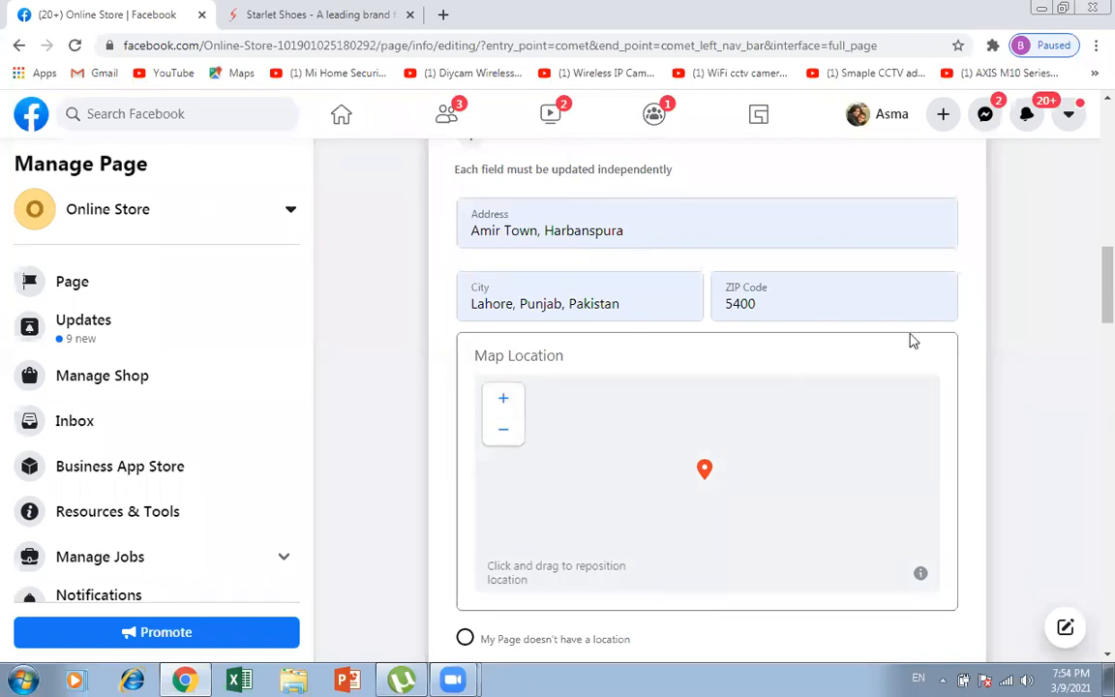
{"action": "left_click", "coordinate": [503, 432]}
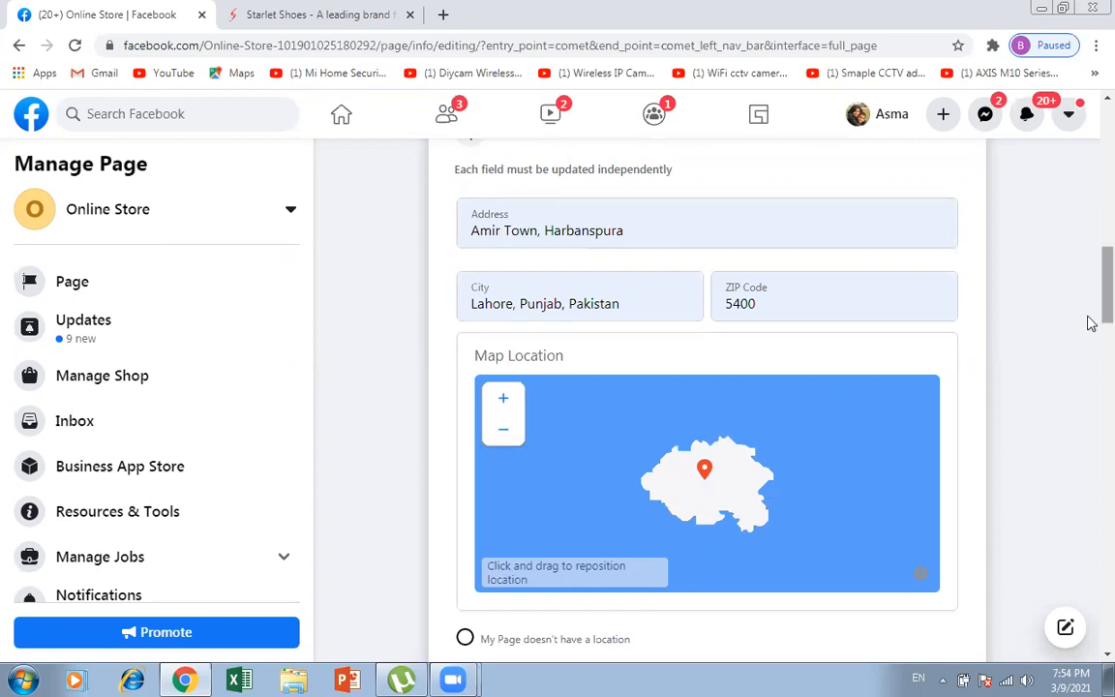
- Set the page's business hours to Open on Selected Hours
{"action": "scroll", "coordinate": [1091, 349], "scroll_direction": "down", "scroll_amount": 3}
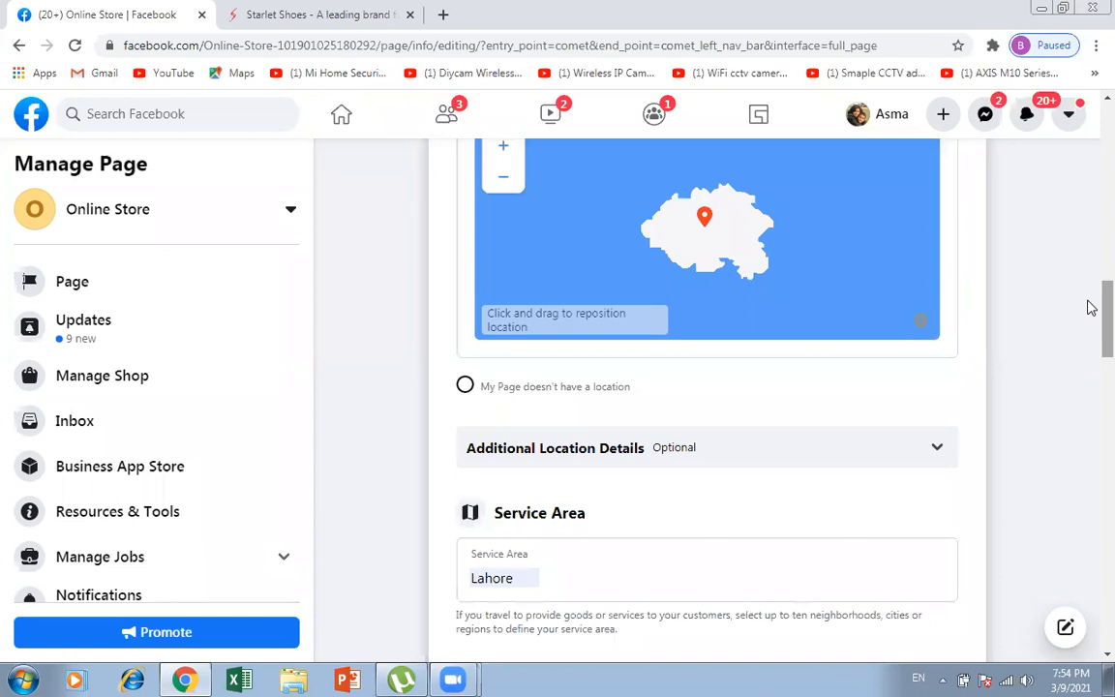
{"action": "scroll", "coordinate": [1091, 344], "scroll_direction": "down", "scroll_amount": 2}
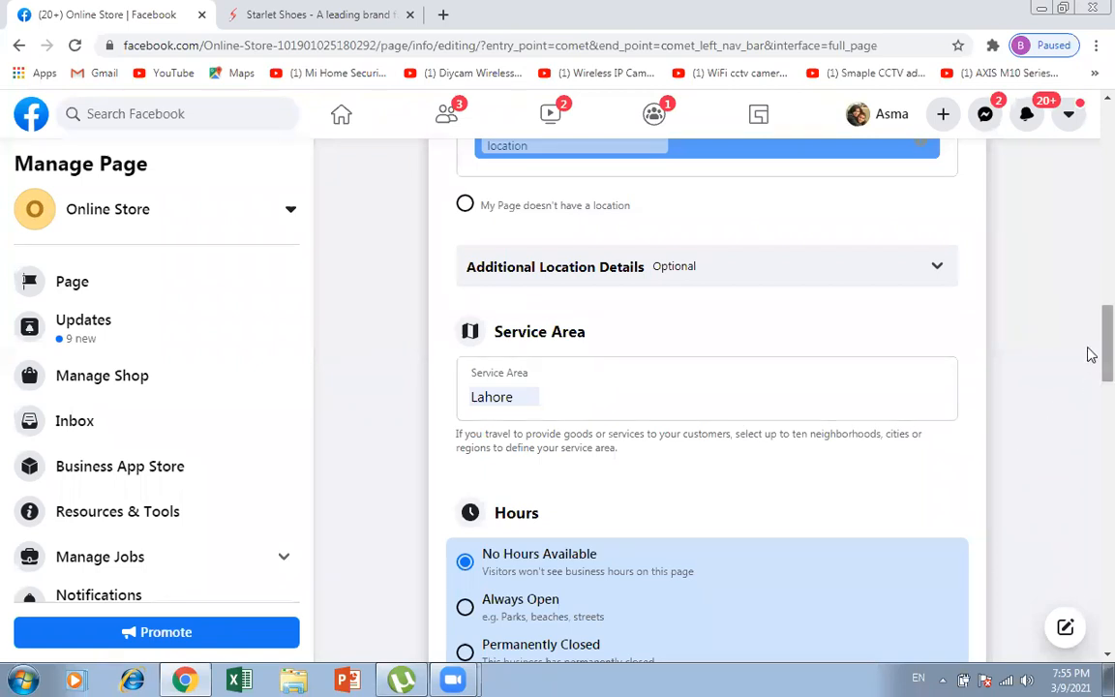
{"action": "scroll", "coordinate": [1088, 377], "scroll_direction": "down", "scroll_amount": 3}
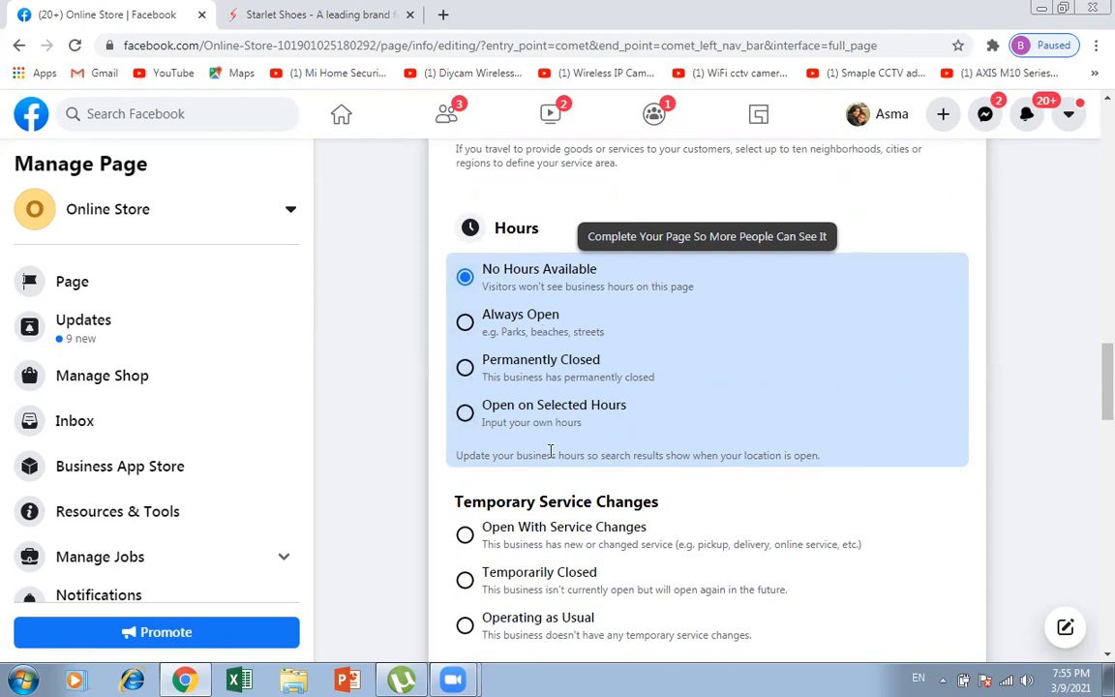
{"action": "left_click", "coordinate": [466, 415]}
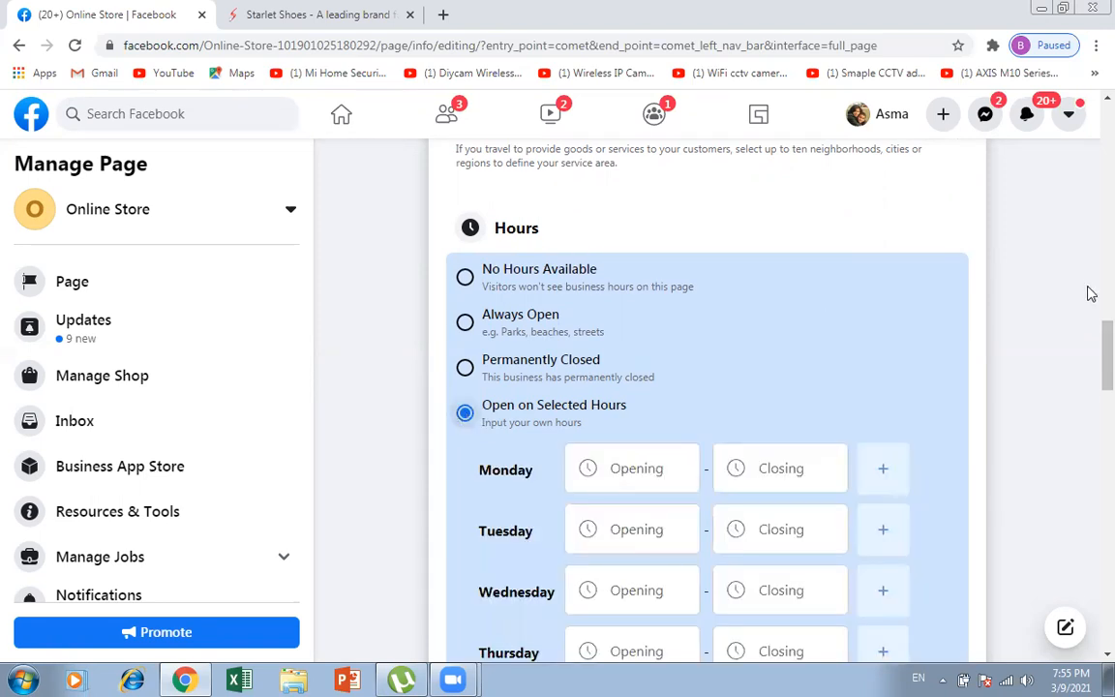
{"action": "scroll", "coordinate": [1091, 358], "scroll_direction": "down", "scroll_amount": 3}
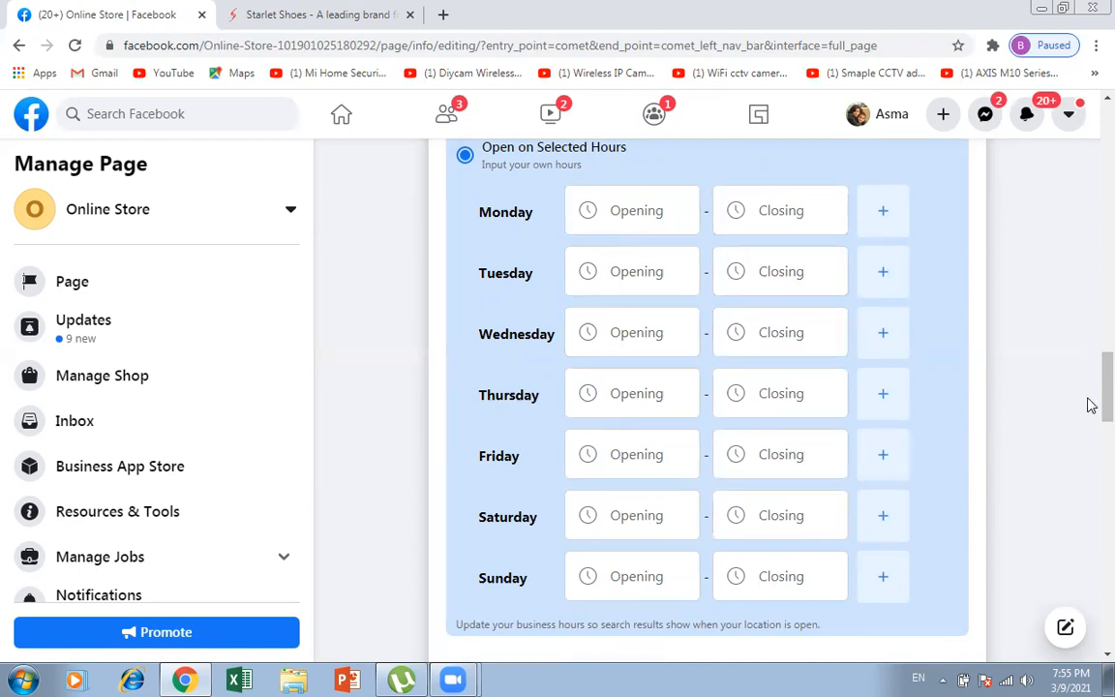
- Examine the temporary service changes, coronavirus update, products, additional information, QR code, price range and other accounts sections of the page information
{"action": "left_click_drag", "start_coordinate": [1088, 379], "coordinate": [1088, 419]}
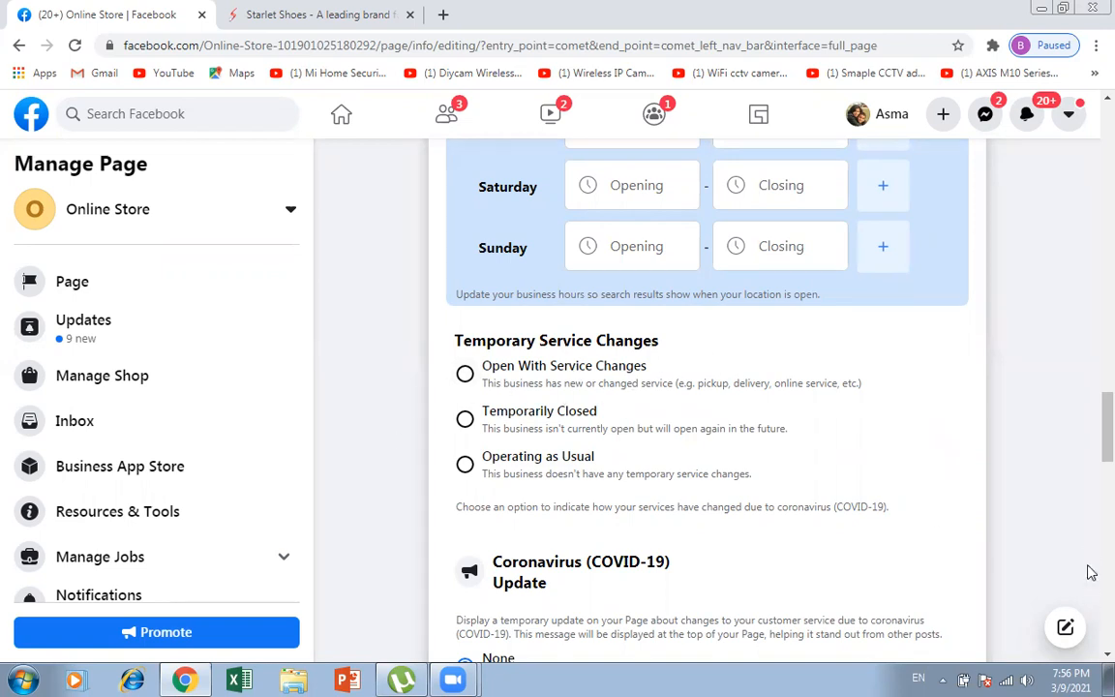
{"action": "left_click_drag", "start_coordinate": [1092, 445], "coordinate": [1092, 520]}
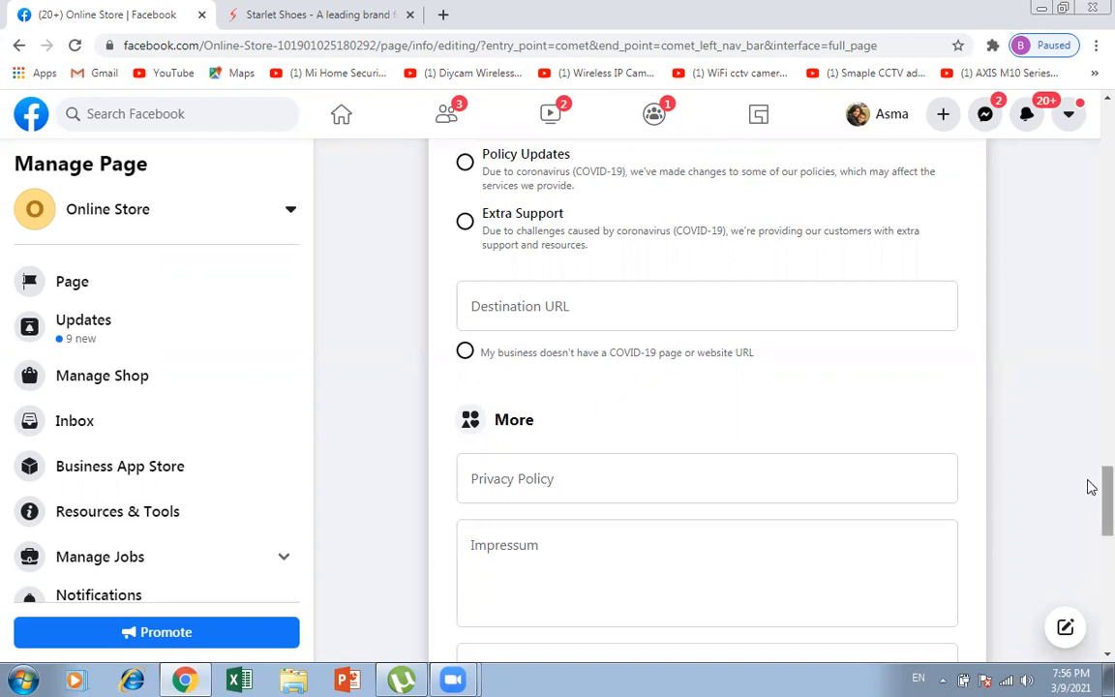
{"action": "scroll", "coordinate": [1090, 498], "scroll_direction": "down", "scroll_amount": 3}
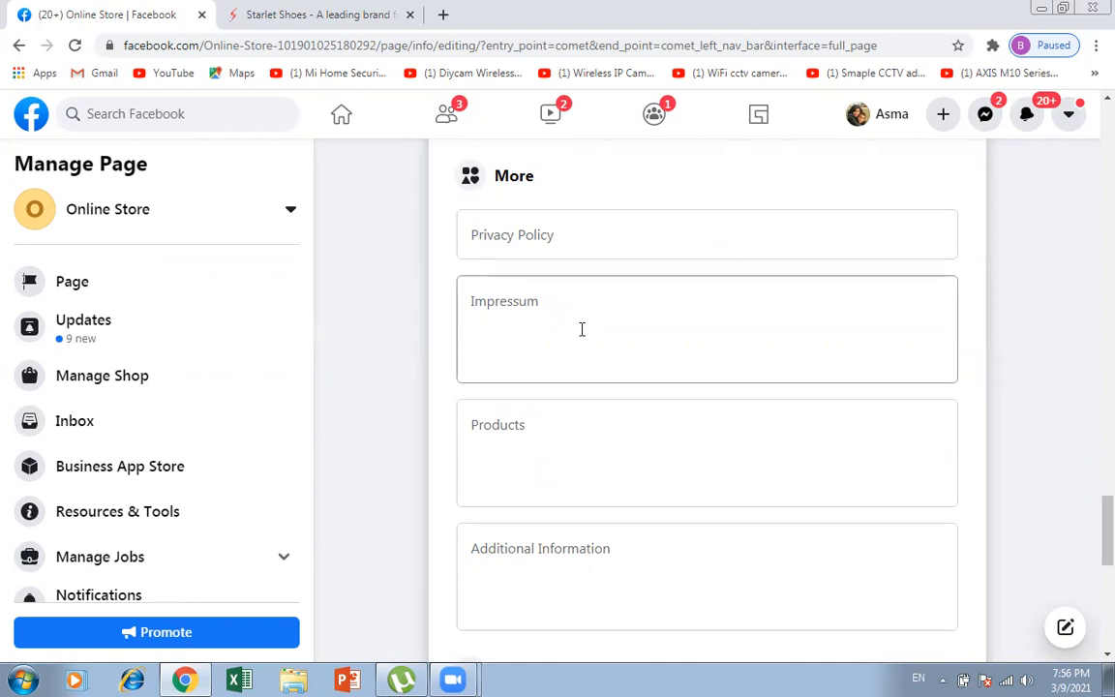
{"action": "left_click", "coordinate": [555, 455]}
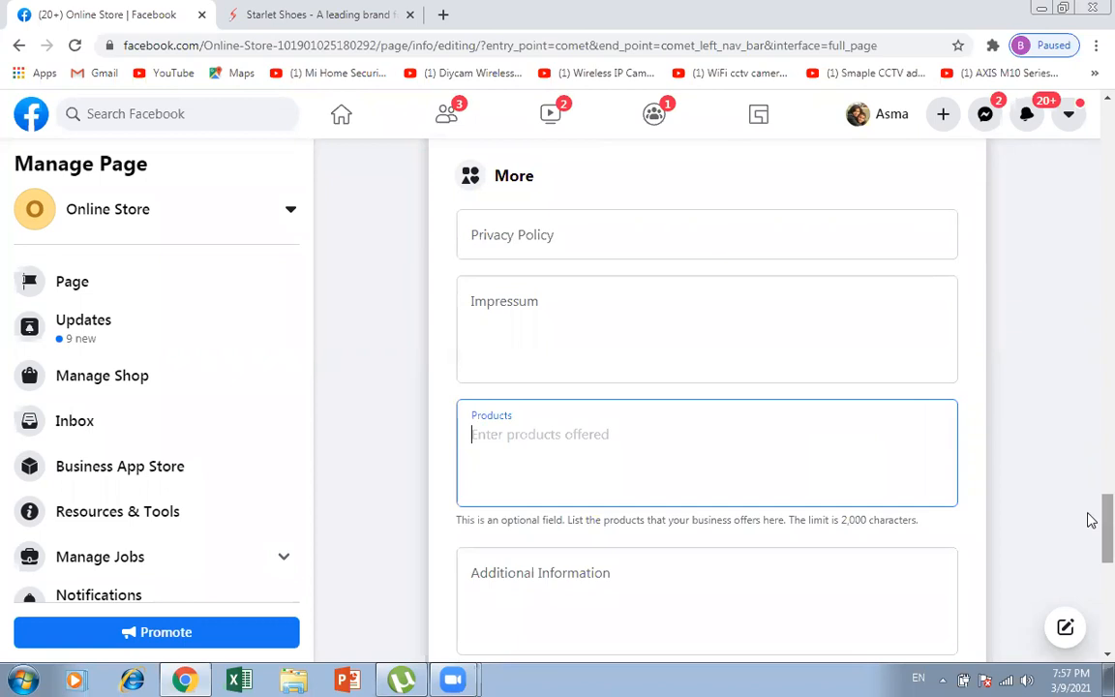
{"action": "left_click_drag", "start_coordinate": [1095, 522], "coordinate": [1090, 560]}
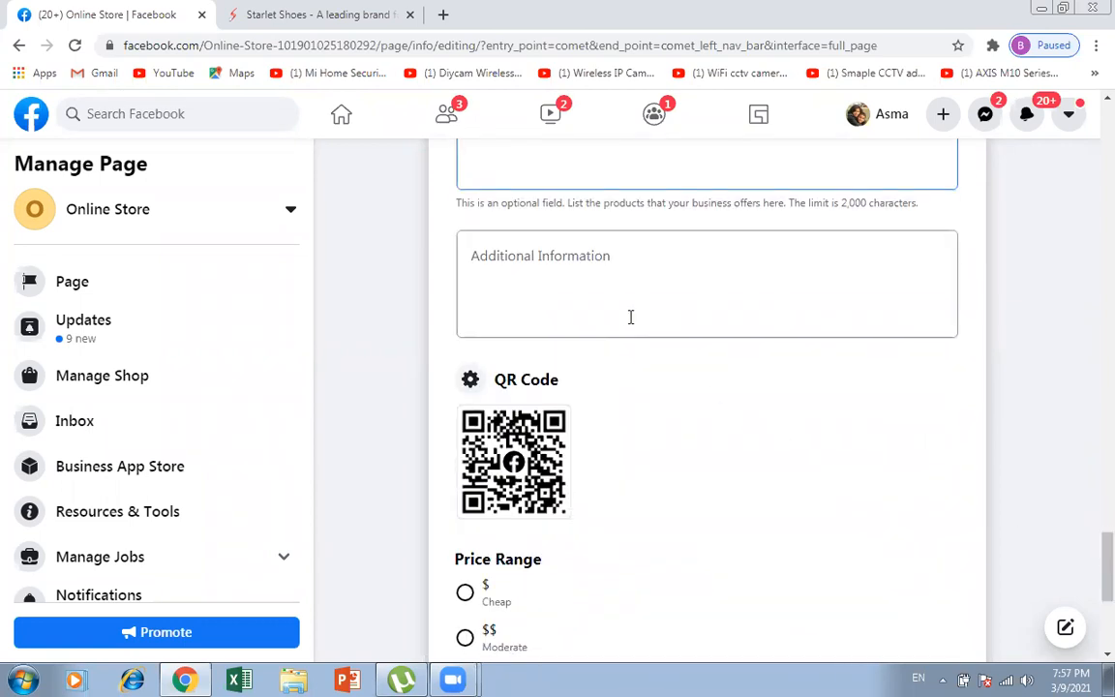
{"action": "left_click", "coordinate": [627, 301]}
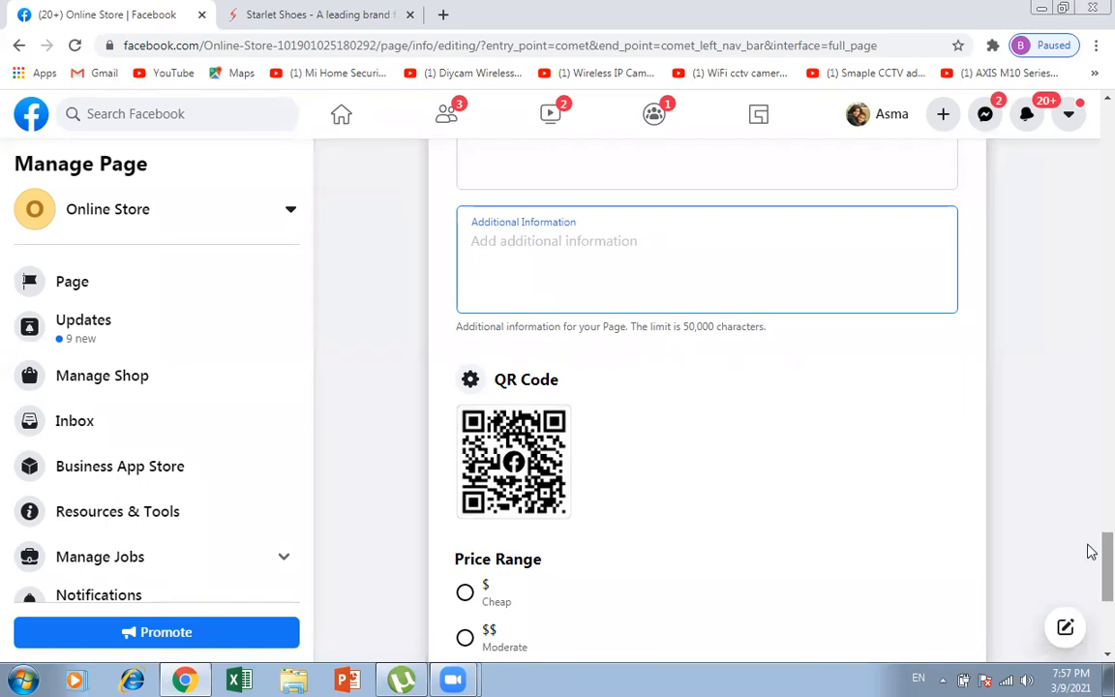
{"action": "left_click_drag", "start_coordinate": [1091, 560], "coordinate": [1092, 587]}
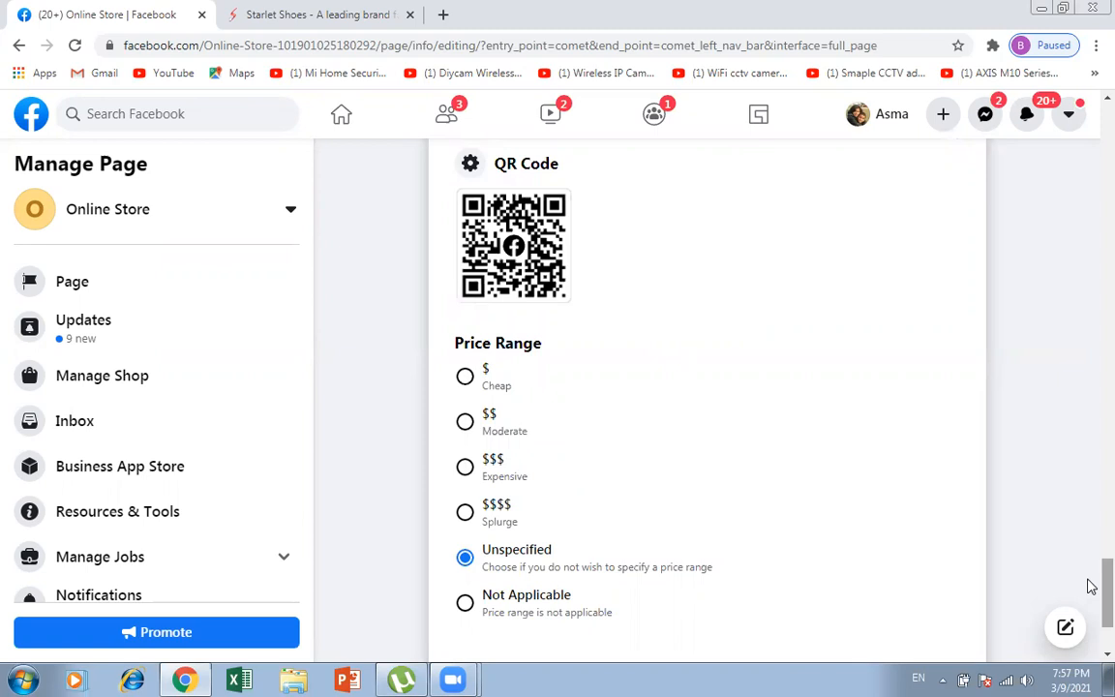
{"action": "scroll", "coordinate": [1090, 586], "scroll_direction": "down", "scroll_amount": 3}
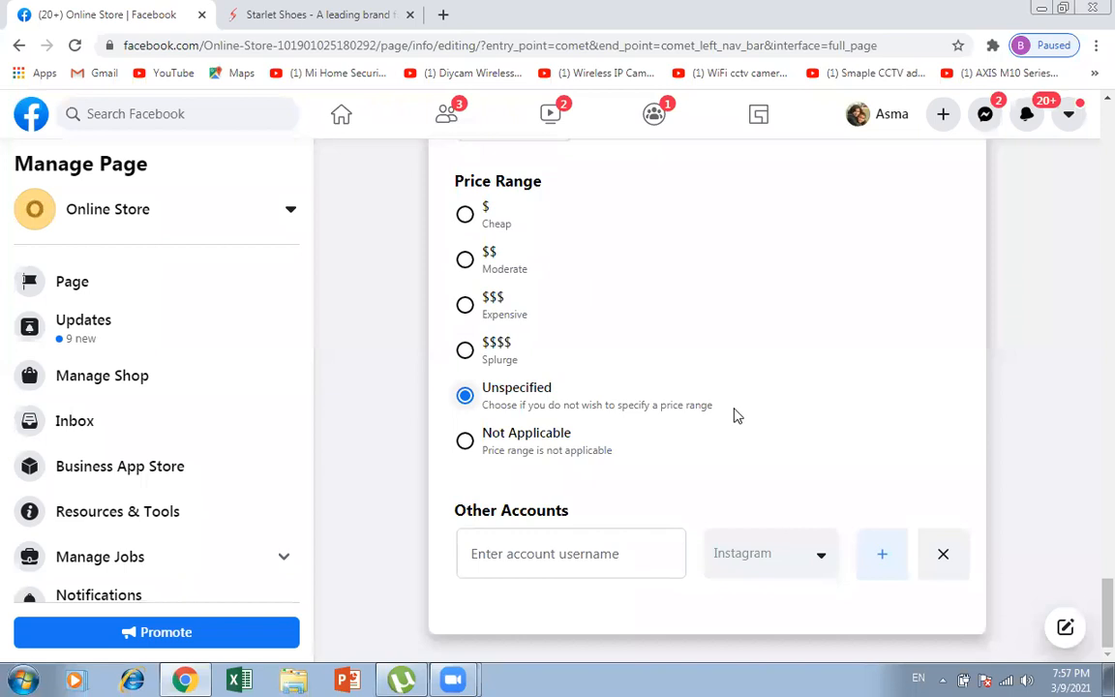
{"action": "left_click", "coordinate": [534, 557]}
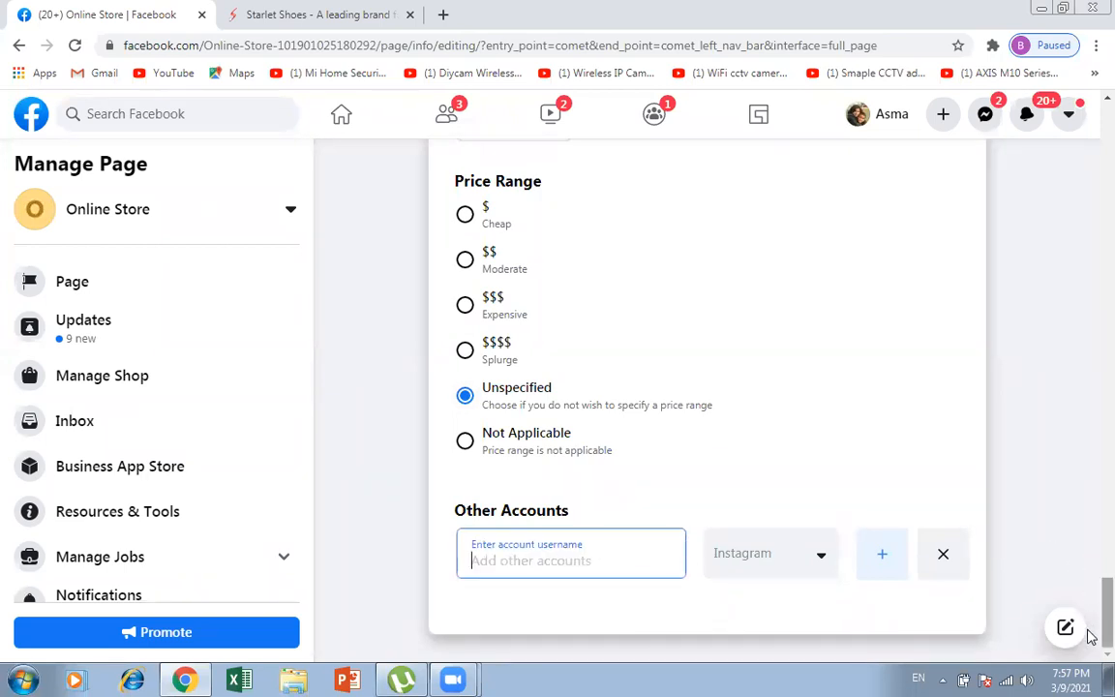
- Leave the page info editor and open the Page Roles section of the Online Store page's settings
{"action": "left_click_drag", "start_coordinate": [1091, 632], "coordinate": [1091, 97]}
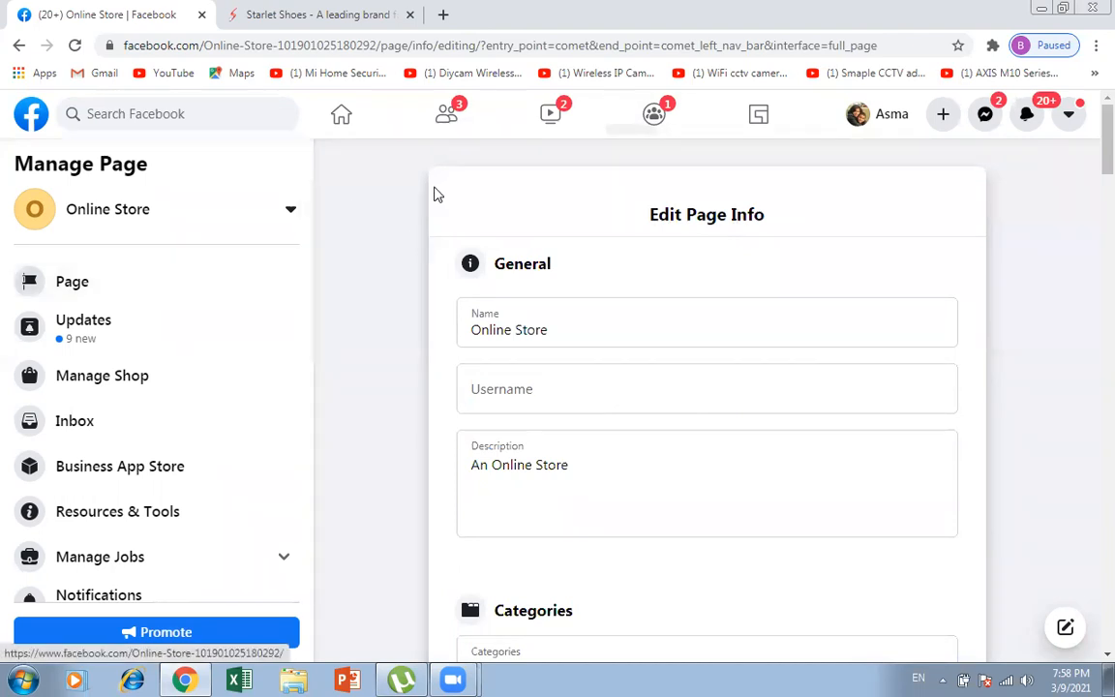
{"action": "left_click", "coordinate": [19, 45]}
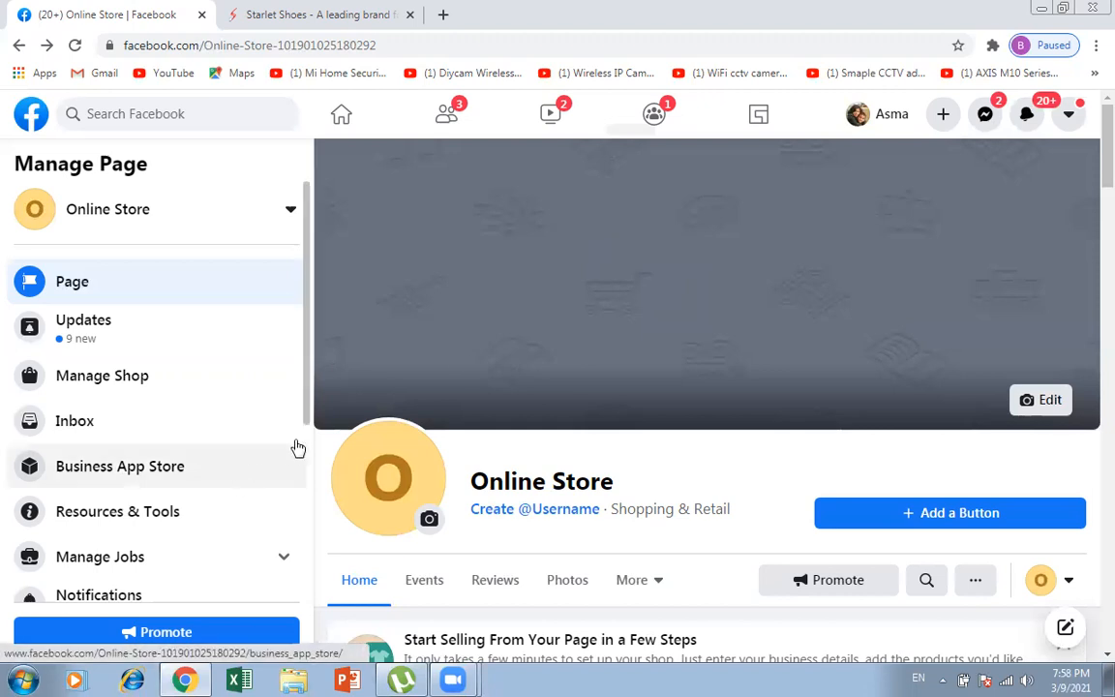
{"action": "scroll", "coordinate": [306, 405], "scroll_direction": "down", "scroll_amount": 3}
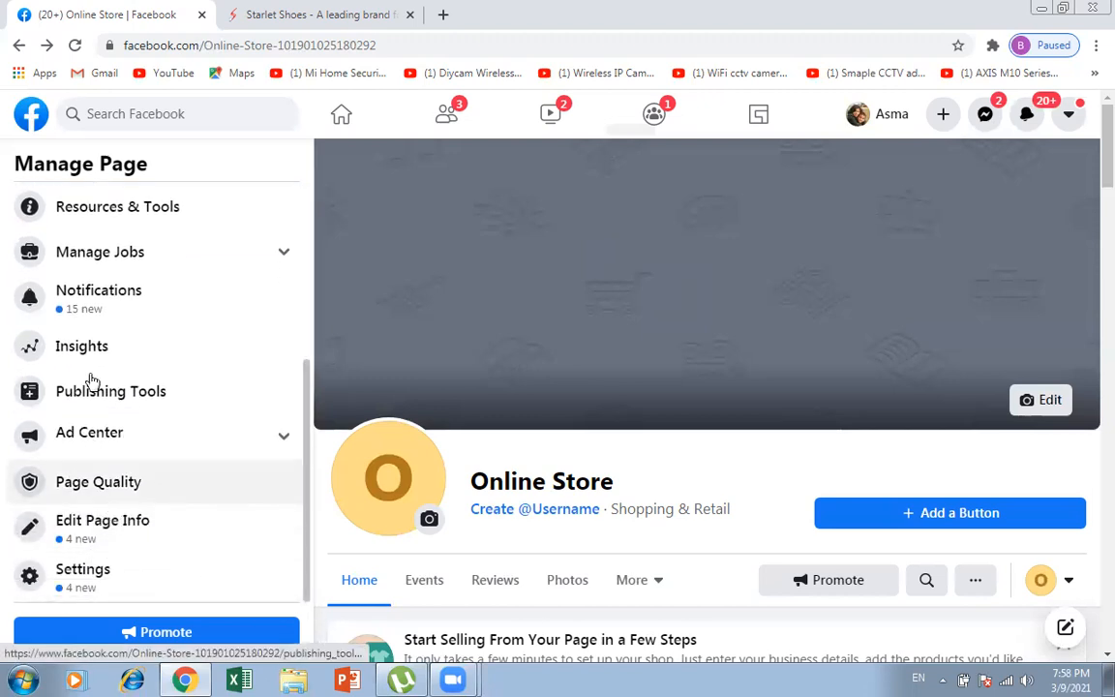
{"action": "left_click", "coordinate": [79, 580]}
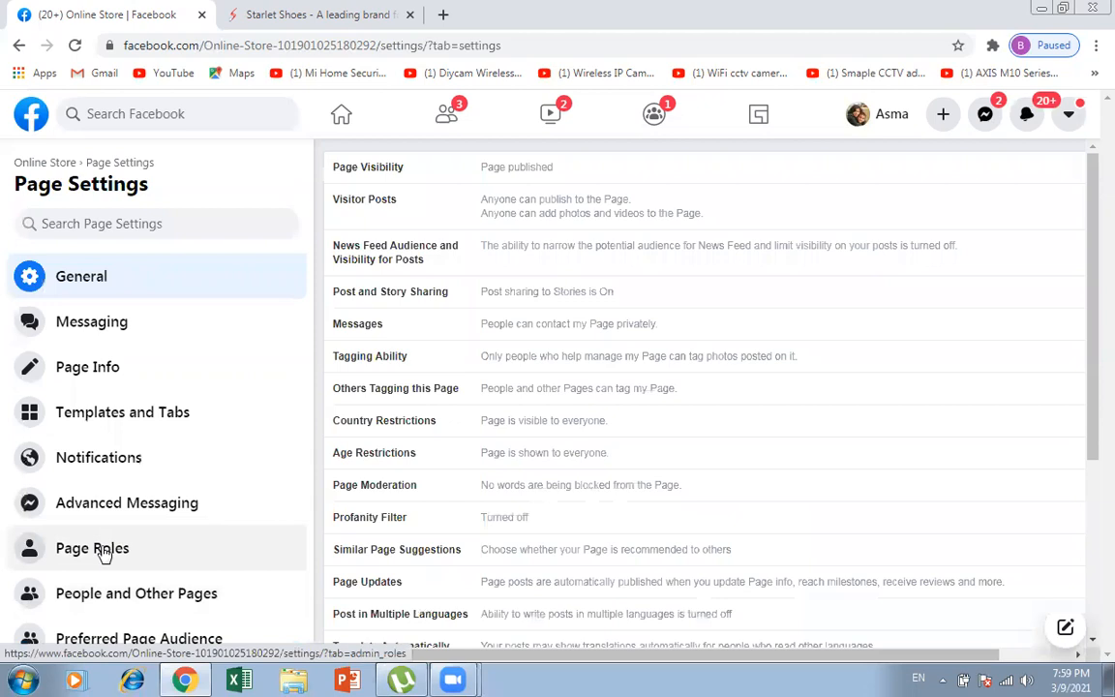
{"action": "left_click", "coordinate": [97, 549]}
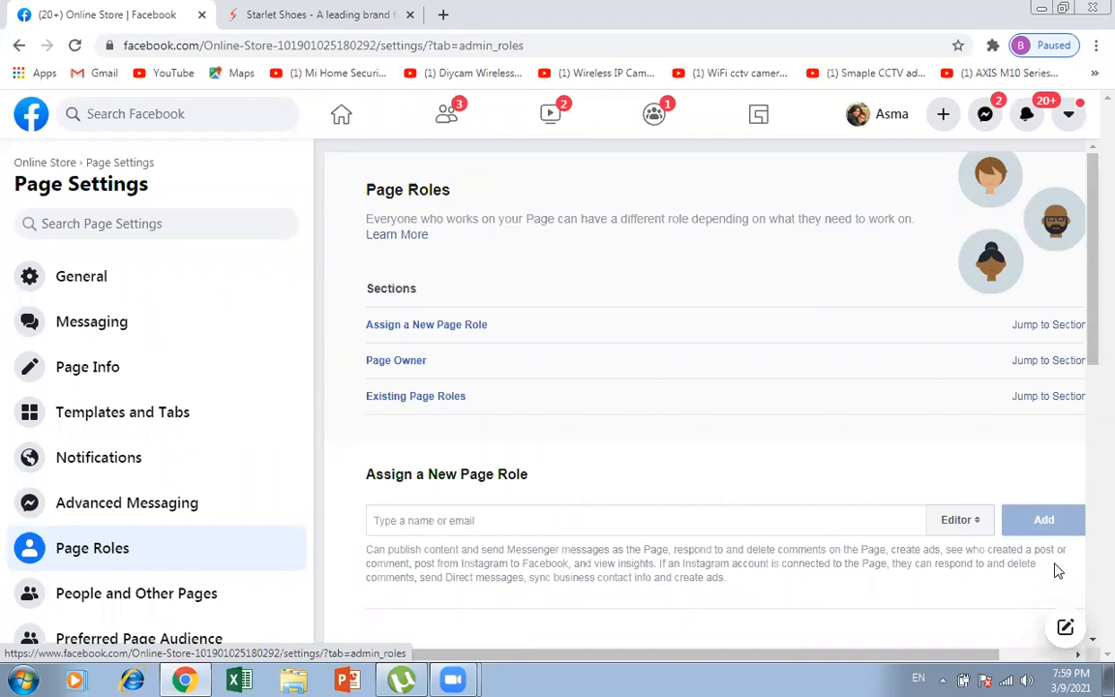
- Examine the roles that can be assigned on the page: Admin, Editor, Moderator, Advertiser, Analyst and Custom
{"action": "left_click", "coordinate": [951, 524]}
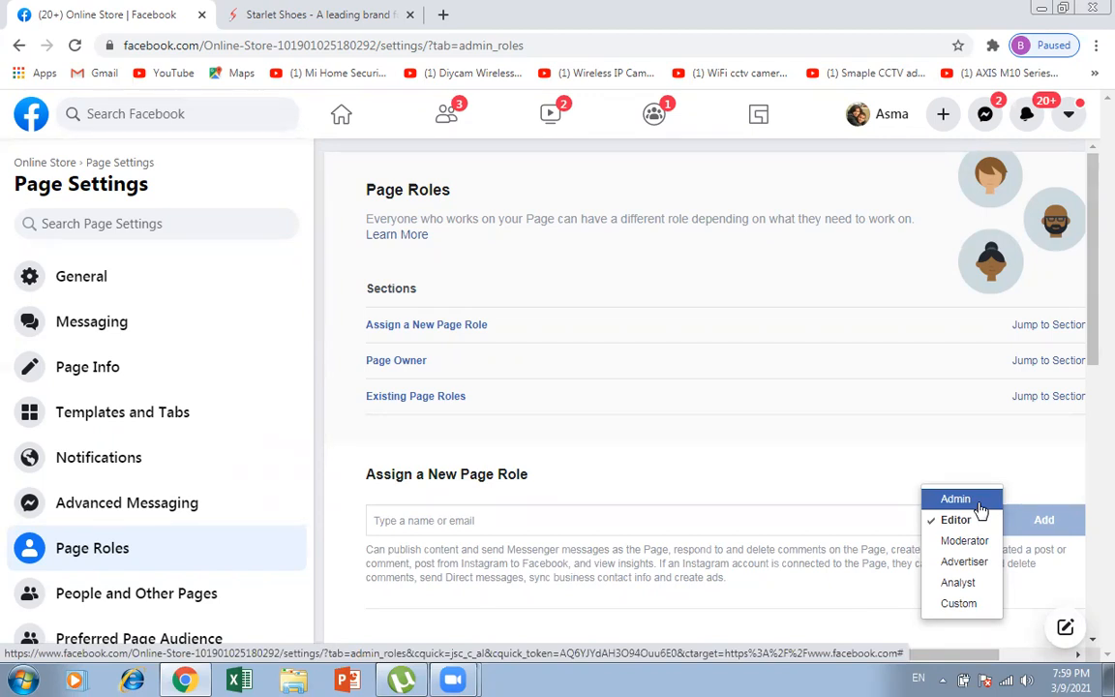
{"action": "key", "text": "Down"}
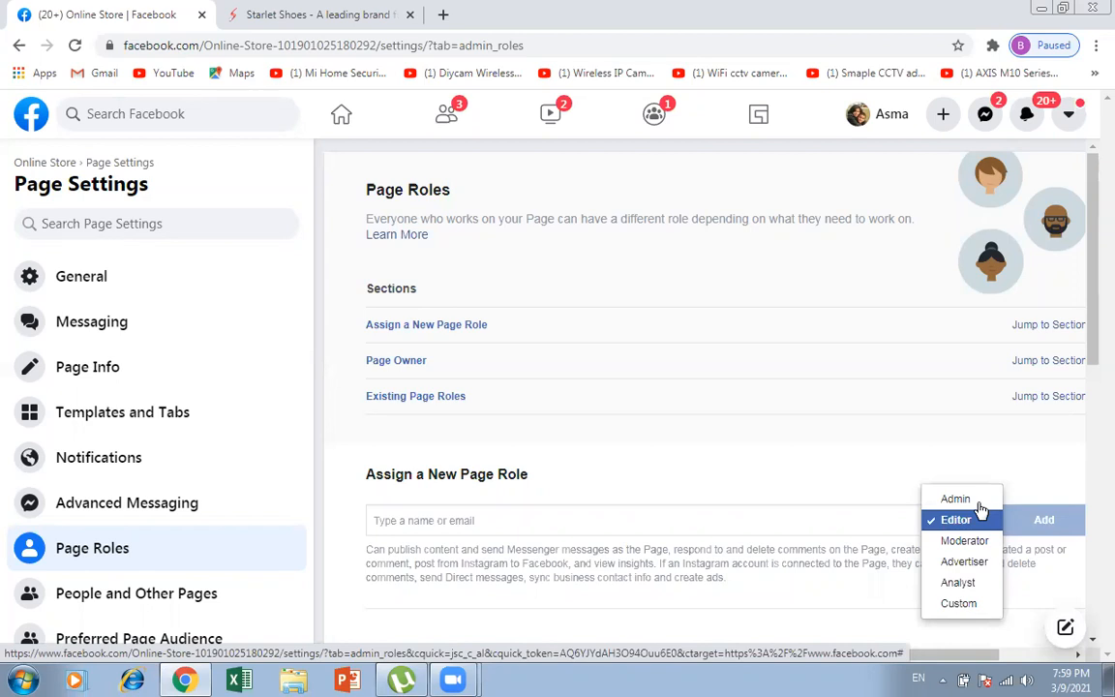
{"action": "key", "text": "Down"}
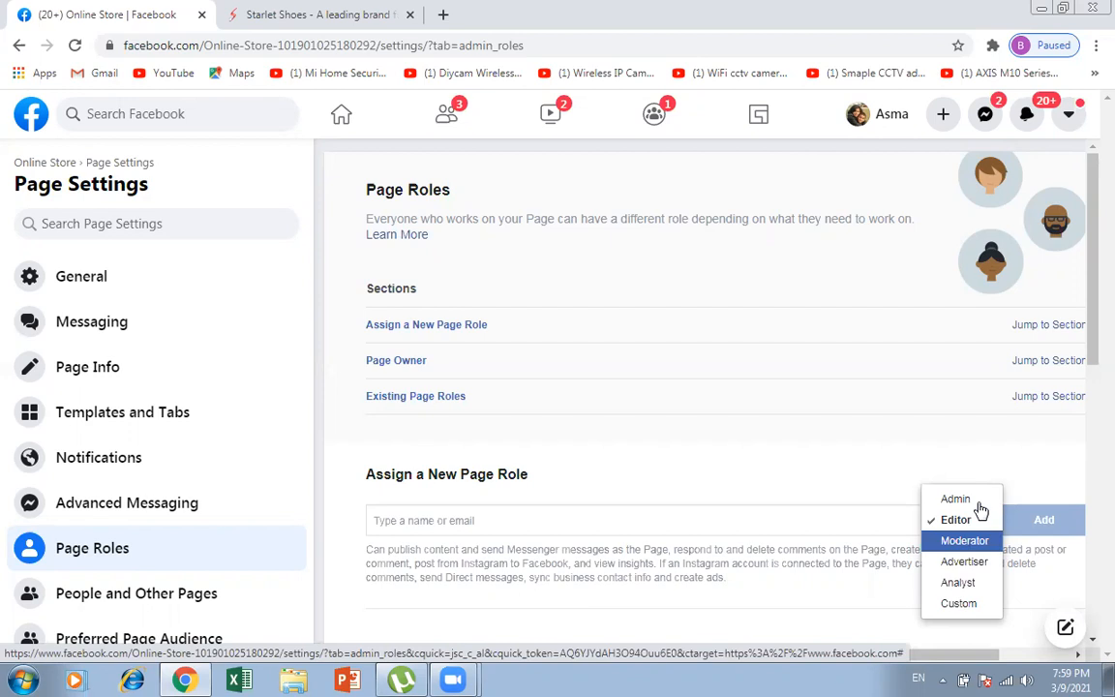
{"action": "key", "text": "Down"}
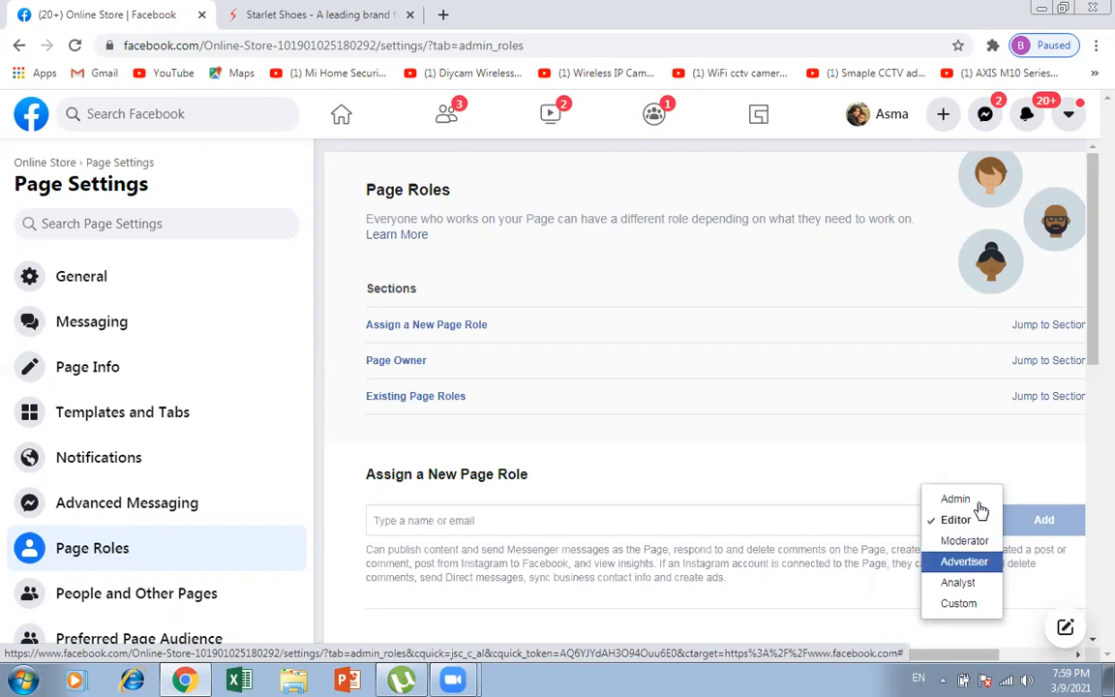
{"action": "key", "text": "Down"}
{"action": "key", "text": "Down"}
{"action": "key", "text": "Up"}
{"action": "key", "text": "Up"}
{"action": "key", "text": "Up"}
{"action": "key", "text": "Up"}
{"action": "key", "text": "Up"}
{"action": "key", "text": "Down"}
{"action": "key", "text": "Down"}
{"action": "key", "text": "Down"}
{"action": "key", "text": "Down"}
{"action": "key", "text": "Down"}
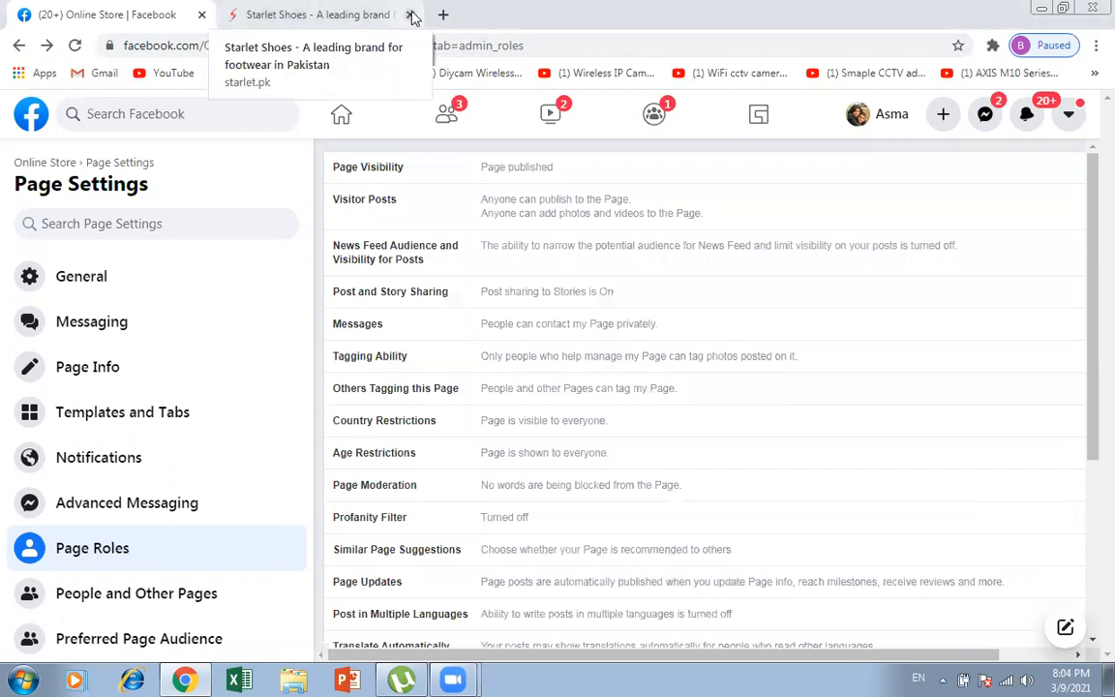
- Close the Starlet Shoes website
{"action": "left_click", "coordinate": [411, 14]}
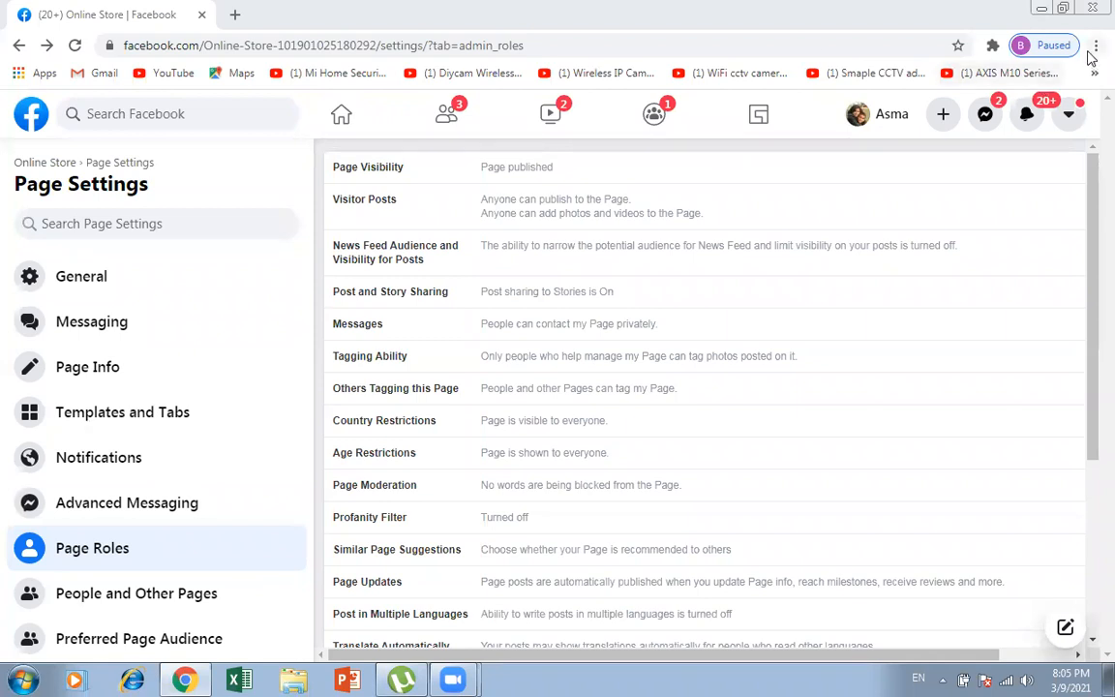
{"action": "left_click", "coordinate": [1041, 8]}
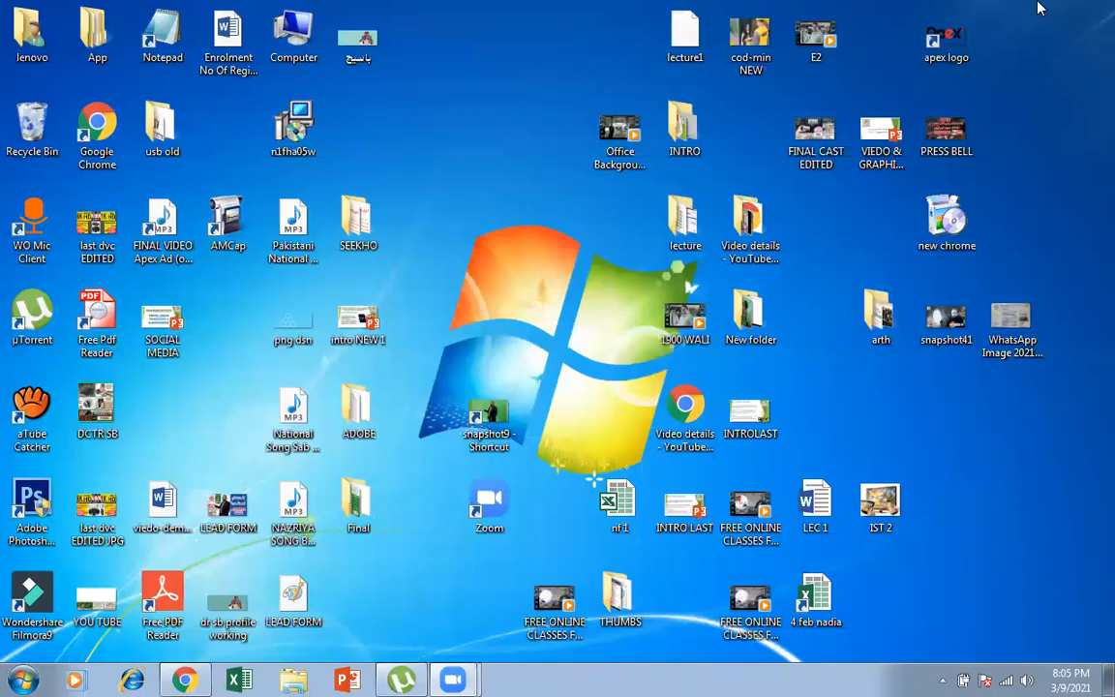
{"action": "left_click", "coordinate": [186, 679]}
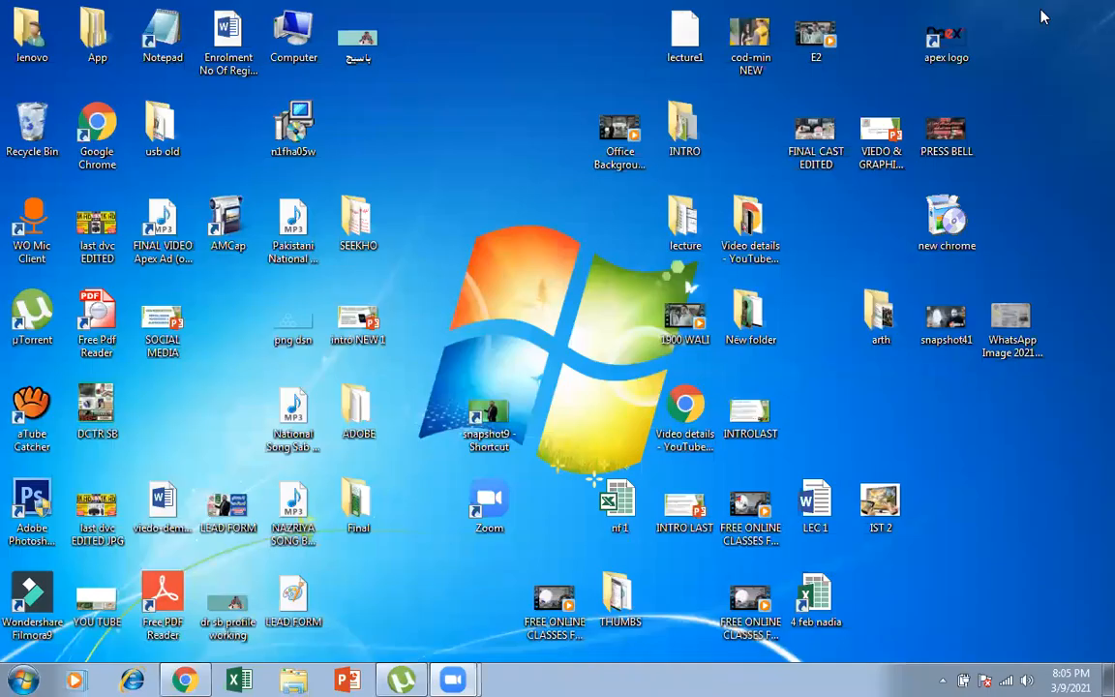
{"action": "left_click", "coordinate": [1040, 8]}
{"action": "left_click", "coordinate": [184, 680]}
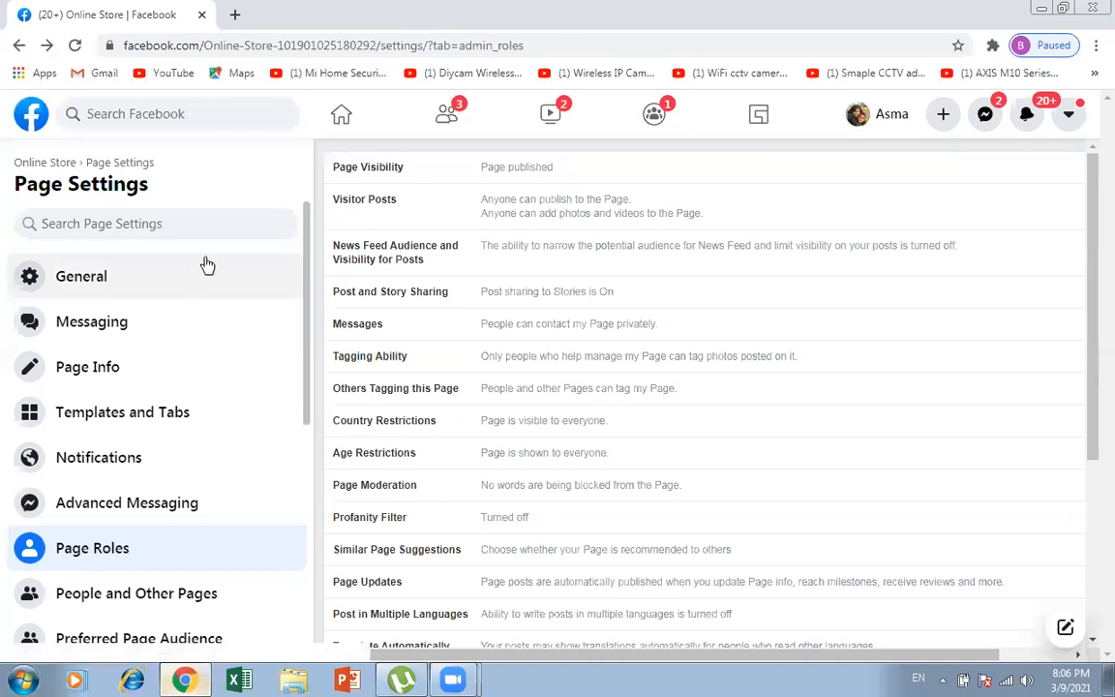
- Open WhatsApp Web in a new browser tab, keeping the Facebook page settings open
{"action": "left_click", "coordinate": [237, 15]}
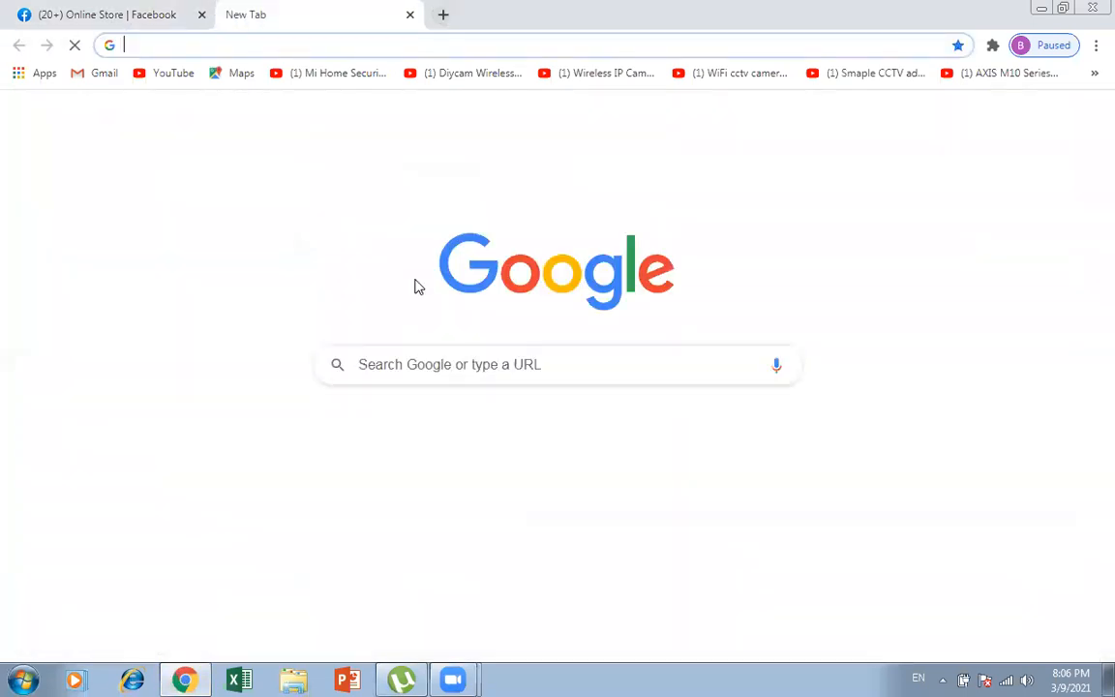
{"action": "left_click", "coordinate": [473, 437]}
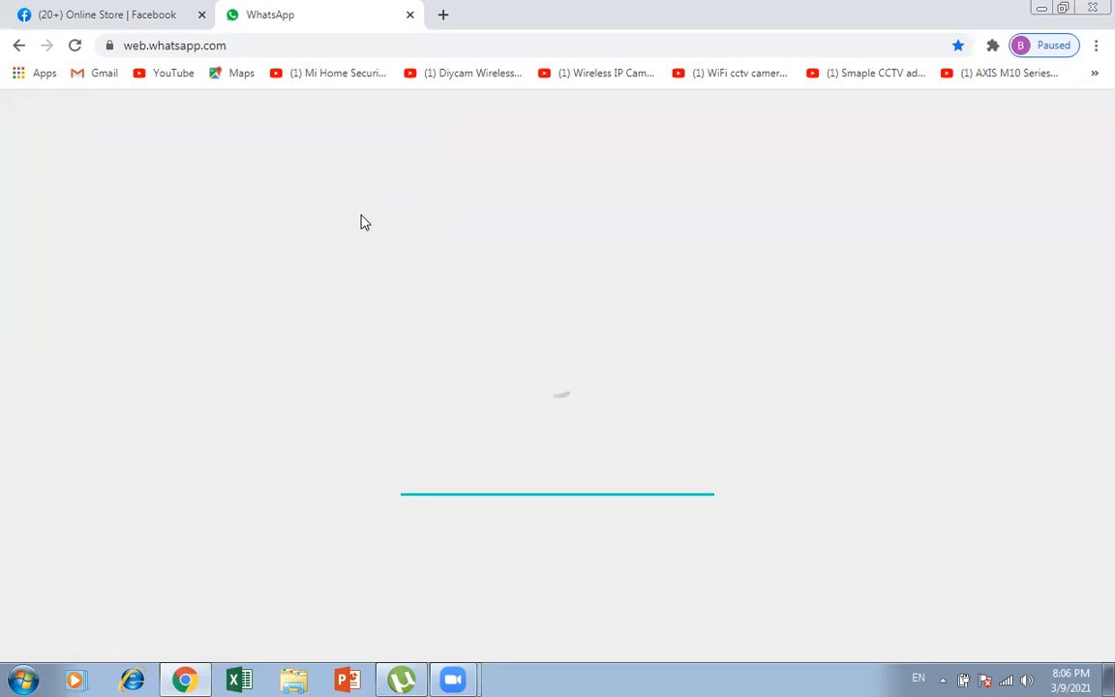
{"action": "left_click", "coordinate": [87, 15]}
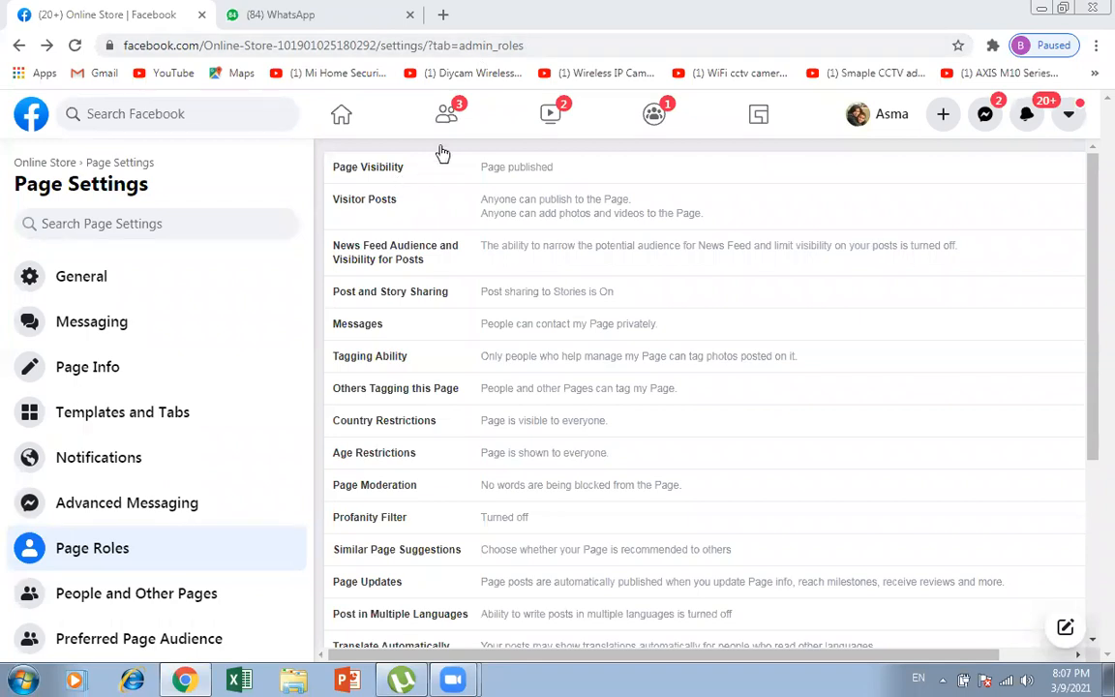
{"action": "left_click", "coordinate": [304, 25]}
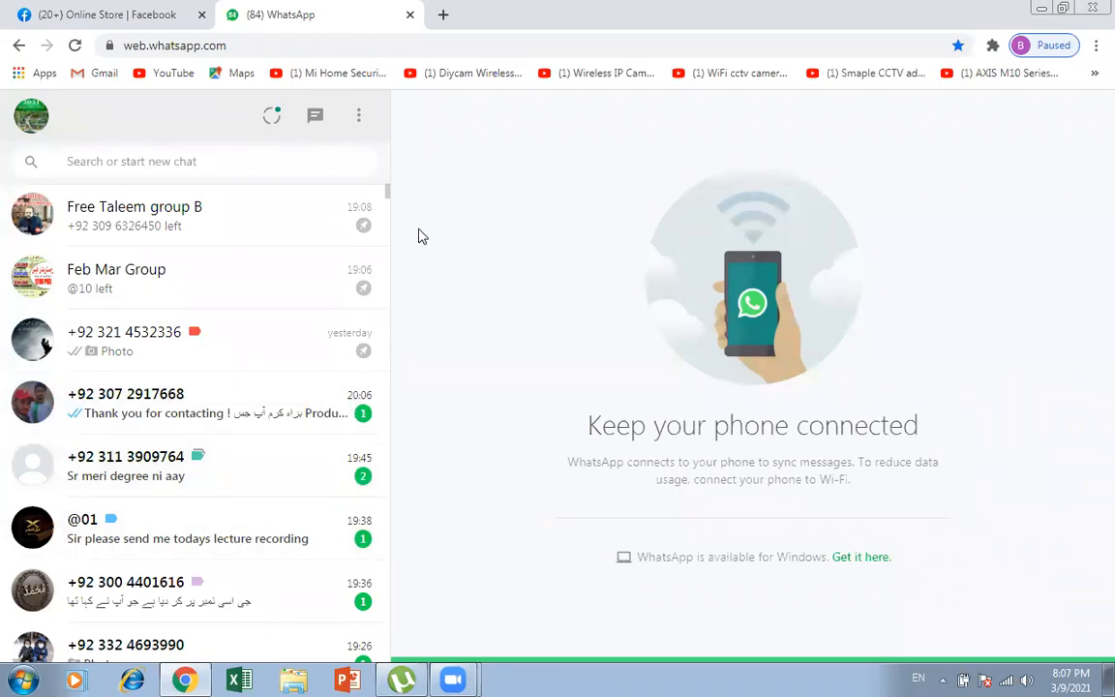
- Look through the recent WhatsApp chats and leave the chat search empty
{"action": "left_click_drag", "start_coordinate": [387, 197], "coordinate": [388, 243]}
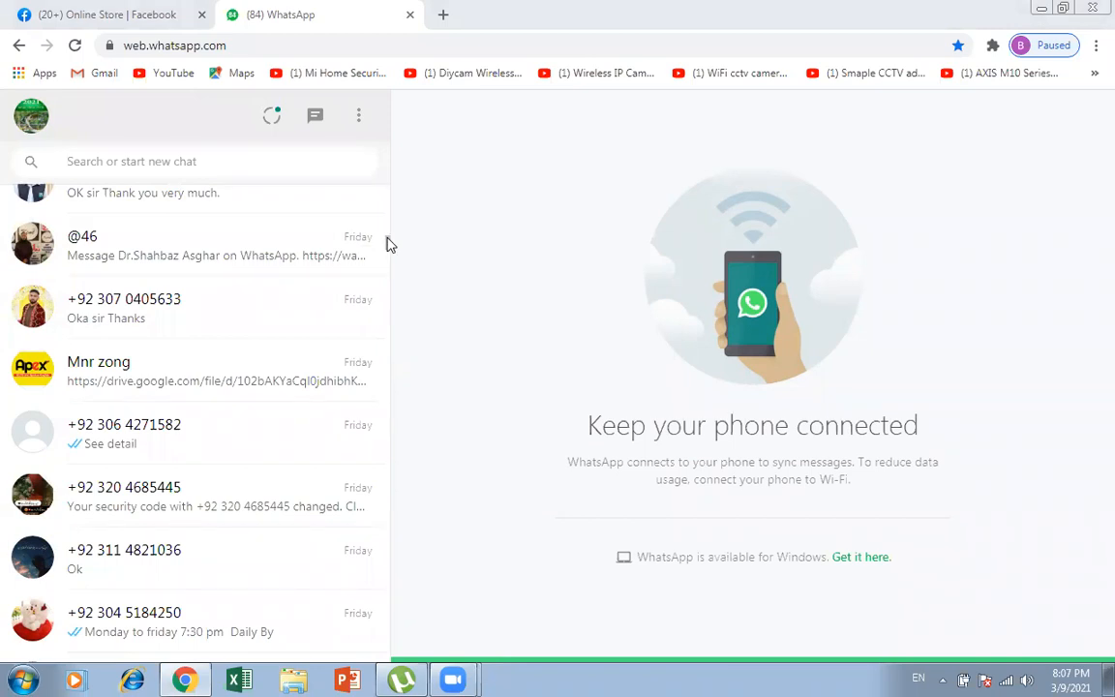
{"action": "left_click_drag", "start_coordinate": [387, 241], "coordinate": [386, 211]}
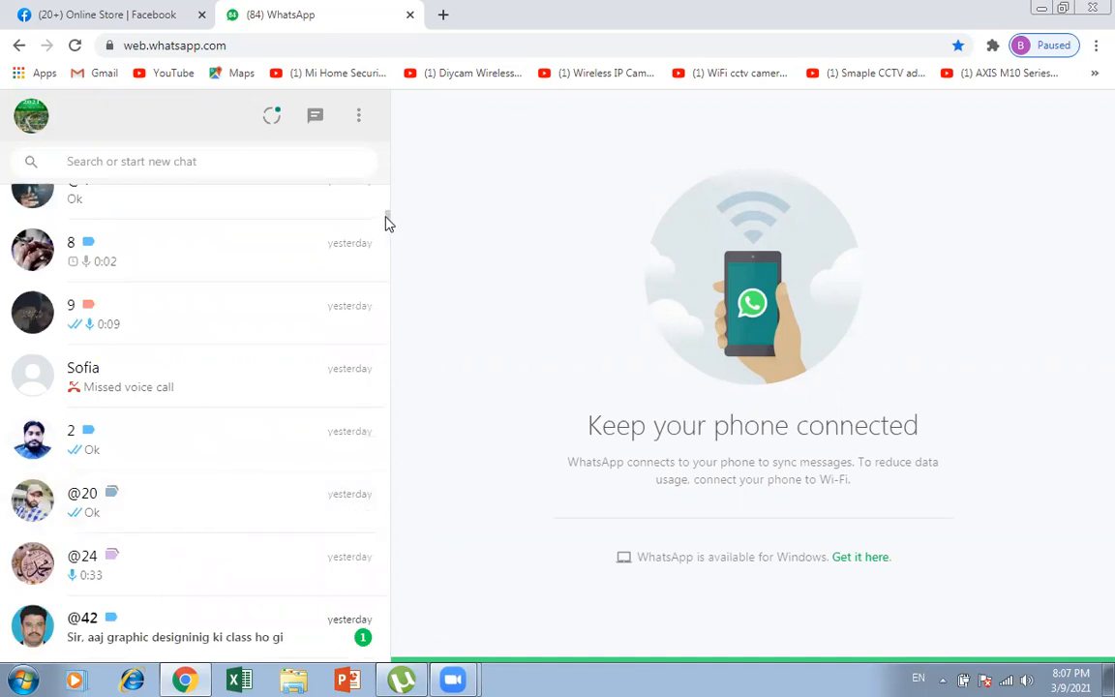
{"action": "left_click_drag", "start_coordinate": [389, 217], "coordinate": [387, 206]}
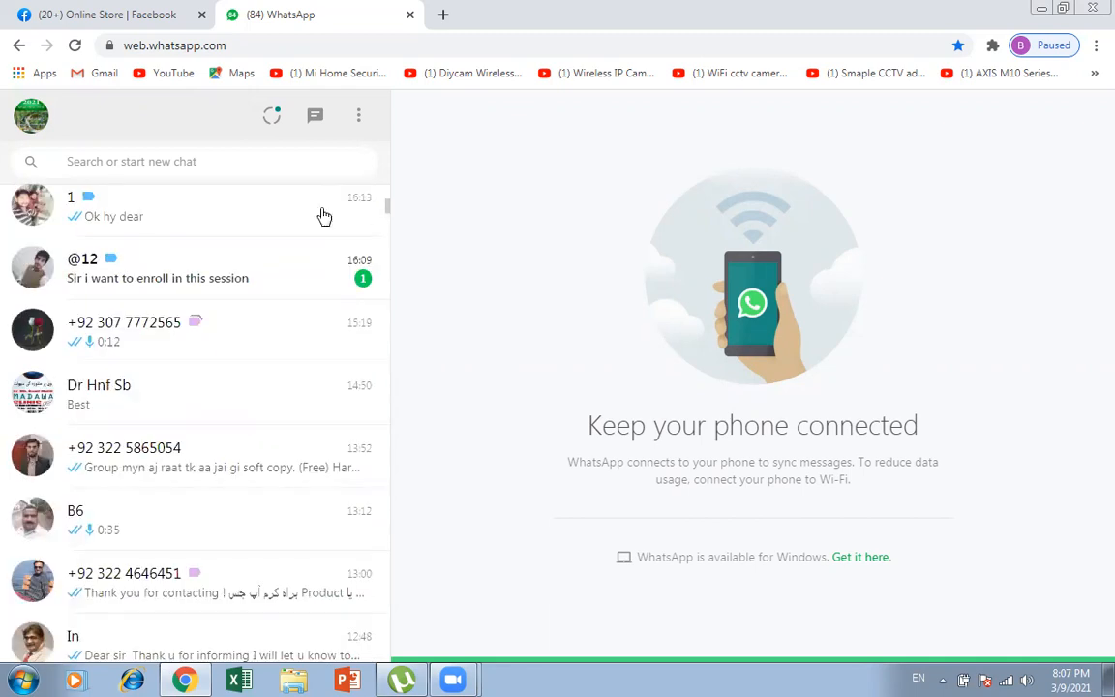
{"action": "left_click", "coordinate": [162, 161]}
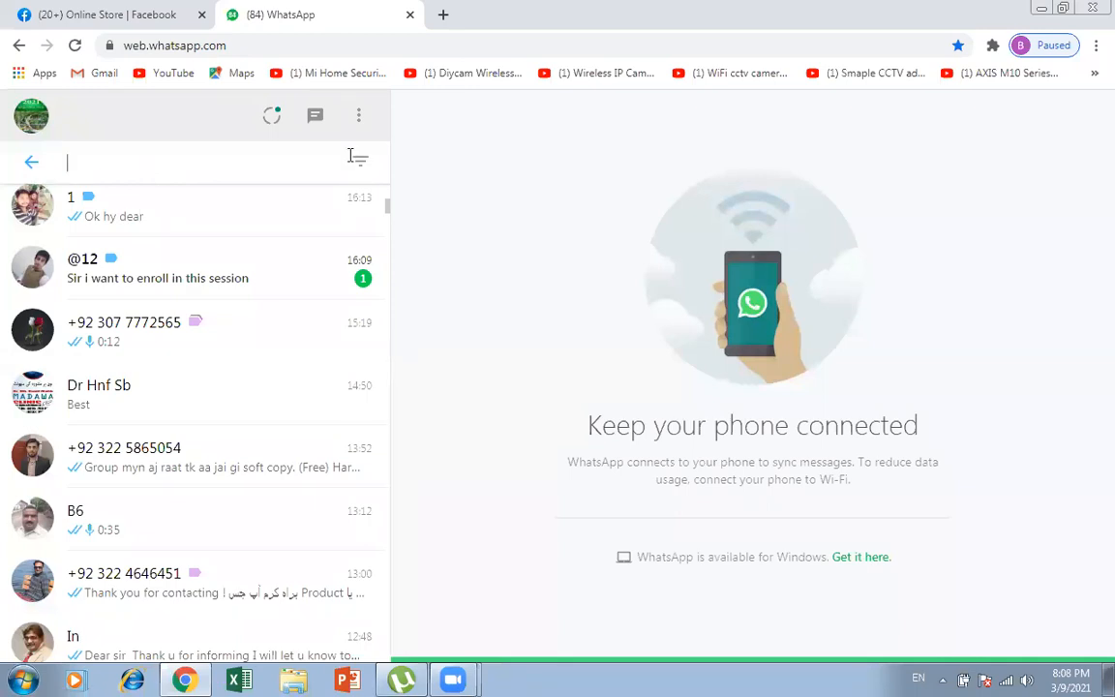
{"action": "left_click", "coordinate": [918, 143]}
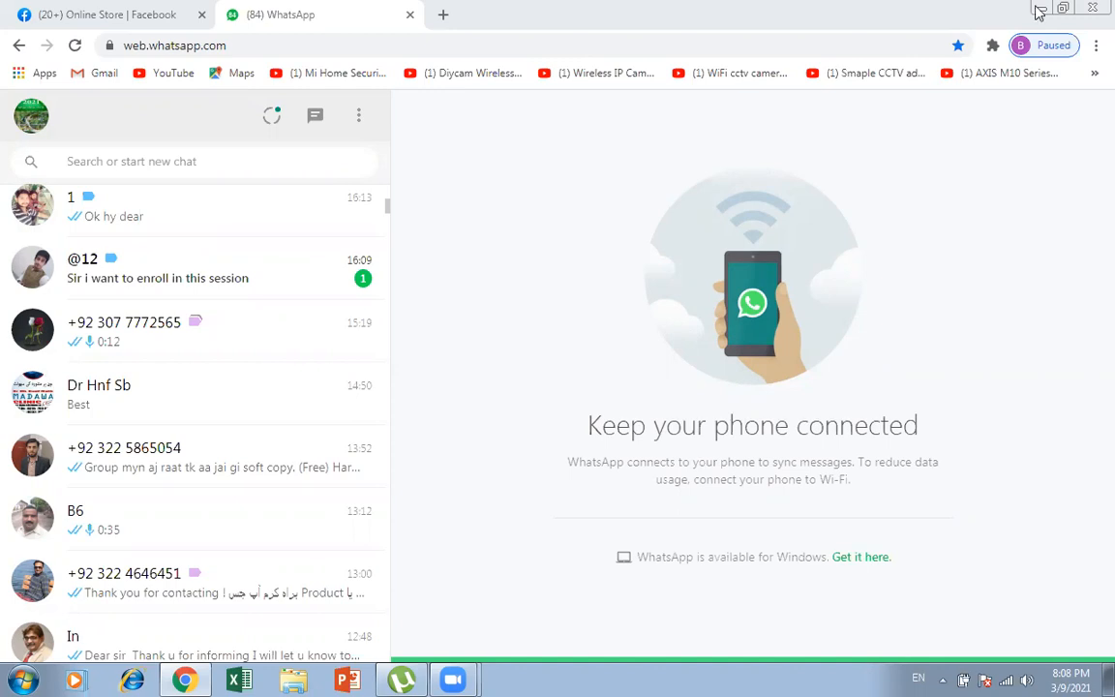
- Open the chat named 1 and look through the chats from today and yesterday
{"action": "left_click", "coordinate": [383, 217]}
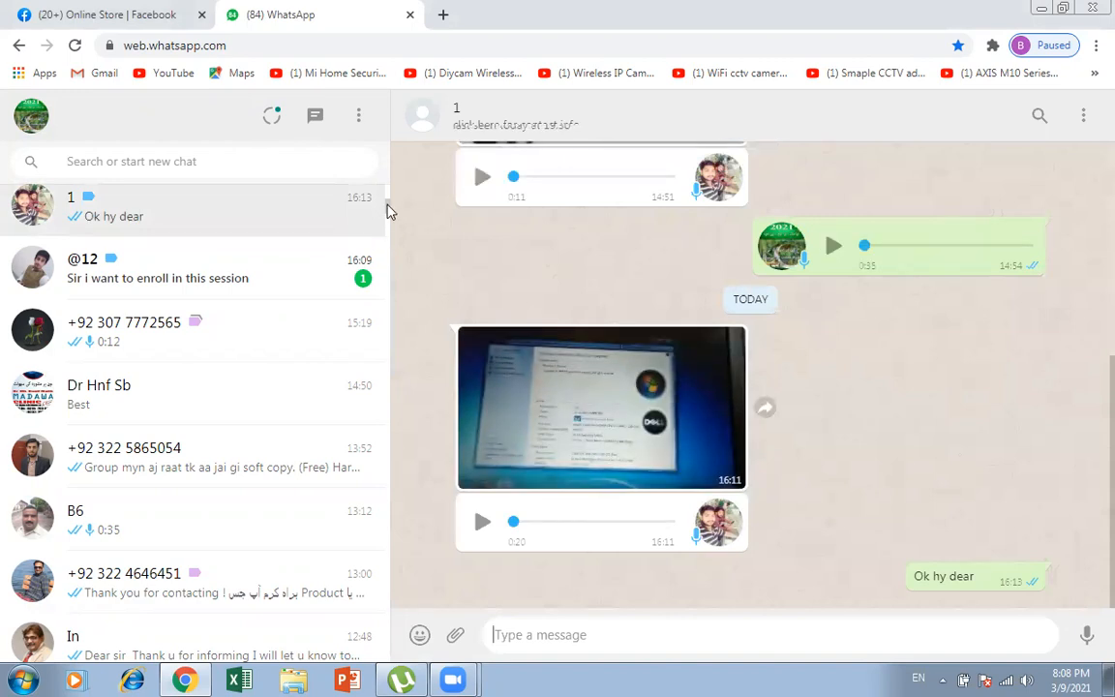
{"action": "scroll", "coordinate": [385, 208], "scroll_direction": "down", "scroll_amount": 15}
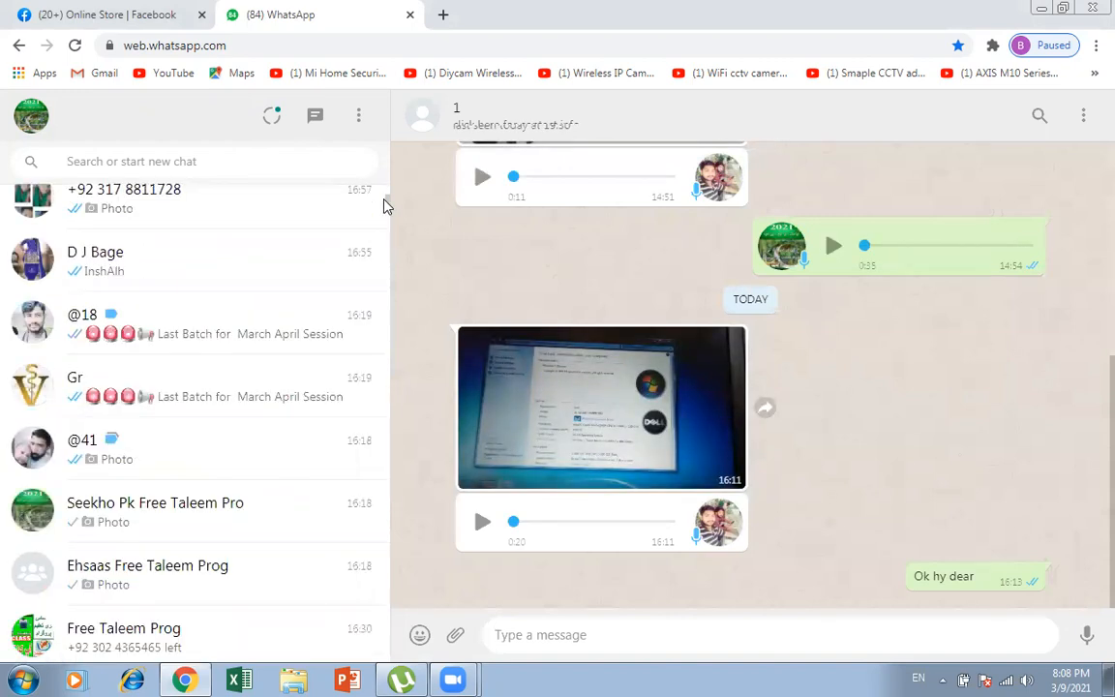
{"action": "scroll", "coordinate": [385, 207], "scroll_direction": "down", "scroll_amount": 5}
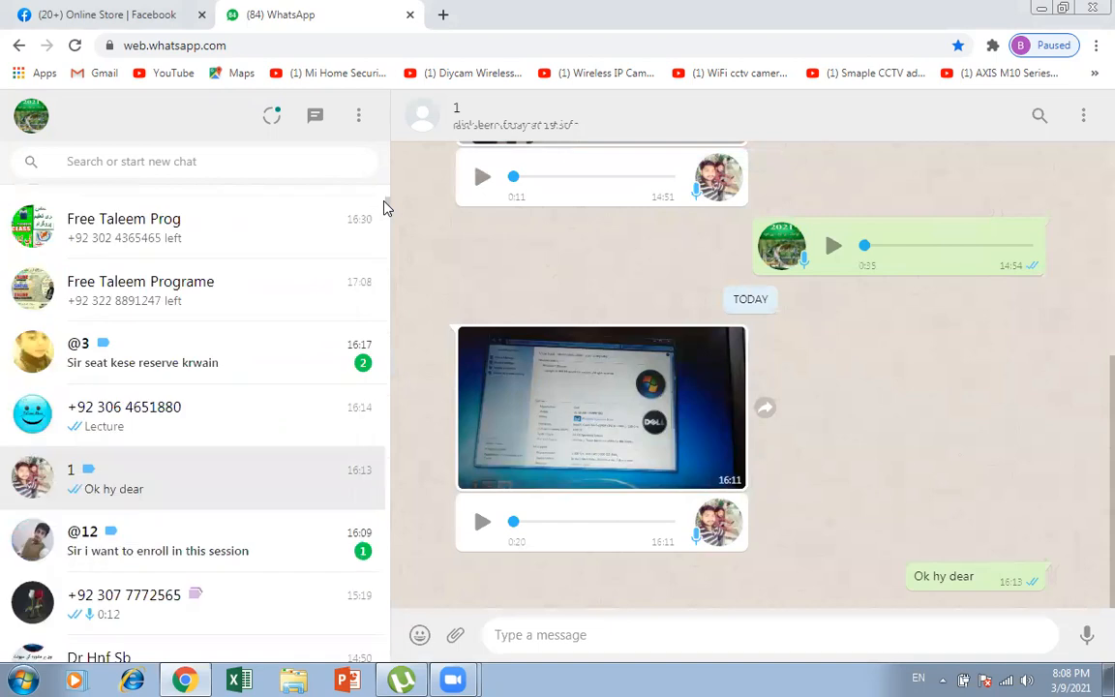
{"action": "scroll", "coordinate": [385, 208], "scroll_direction": "down", "scroll_amount": 5}
{"action": "scroll", "coordinate": [385, 215], "scroll_direction": "down", "scroll_amount": 5}
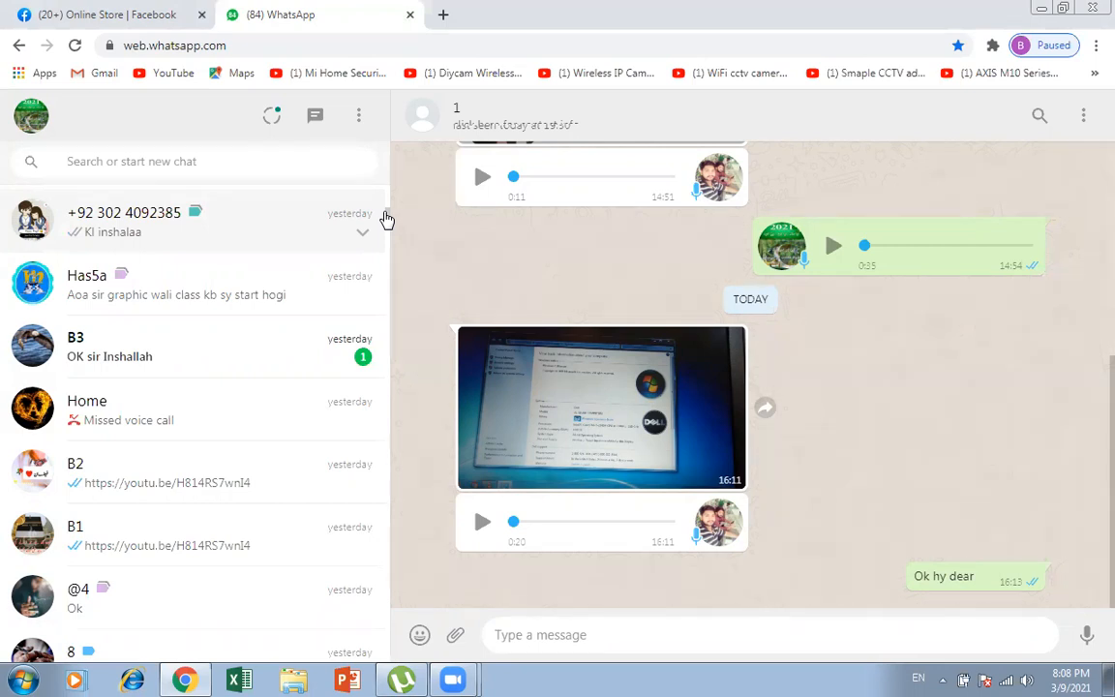
- Open yesterday's chat about the missing certificate and look through the older chats back to February 2021
{"action": "left_click", "coordinate": [385, 222]}
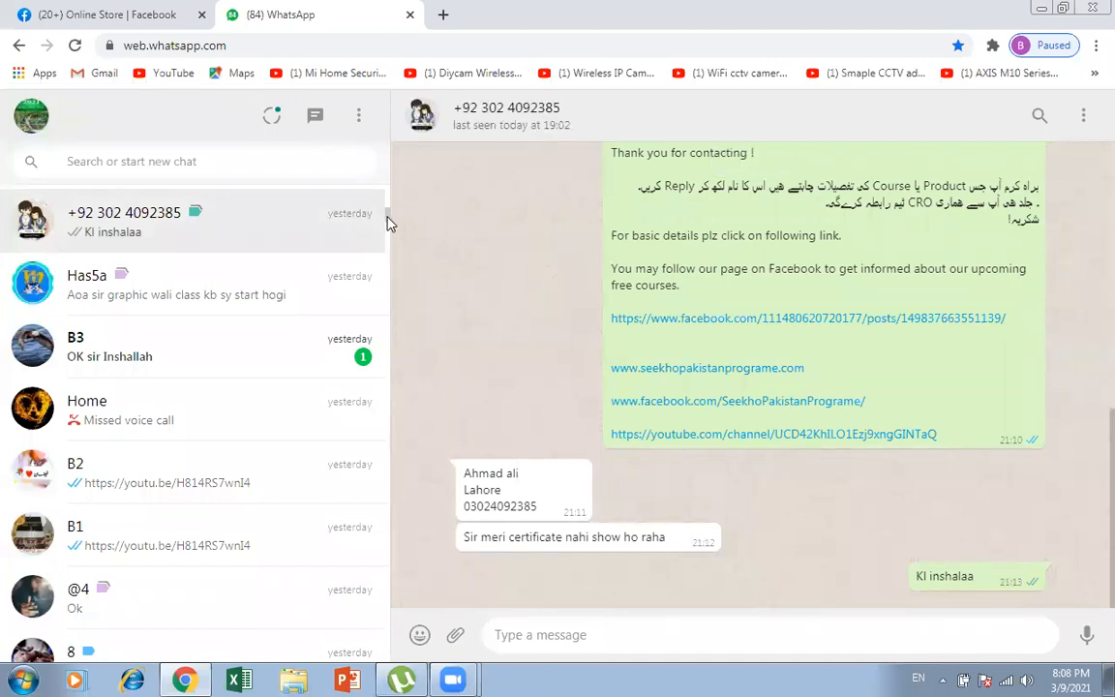
{"action": "scroll", "coordinate": [386, 222], "scroll_direction": "up", "scroll_amount": 3}
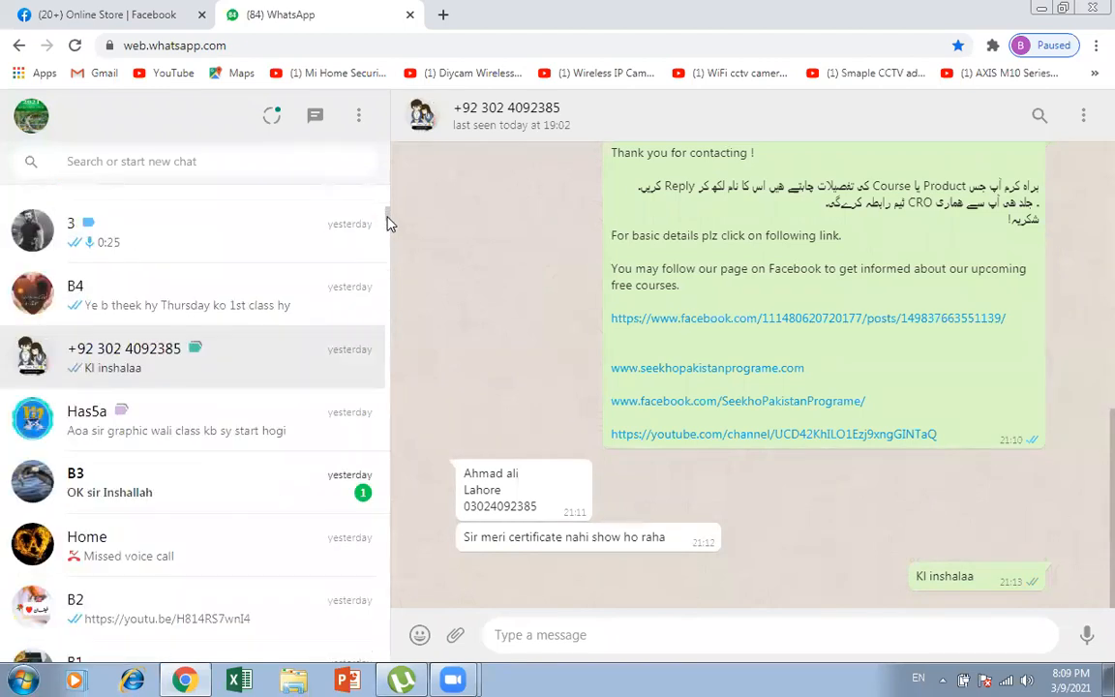
{"action": "scroll", "coordinate": [387, 224], "scroll_direction": "down", "scroll_amount": 5}
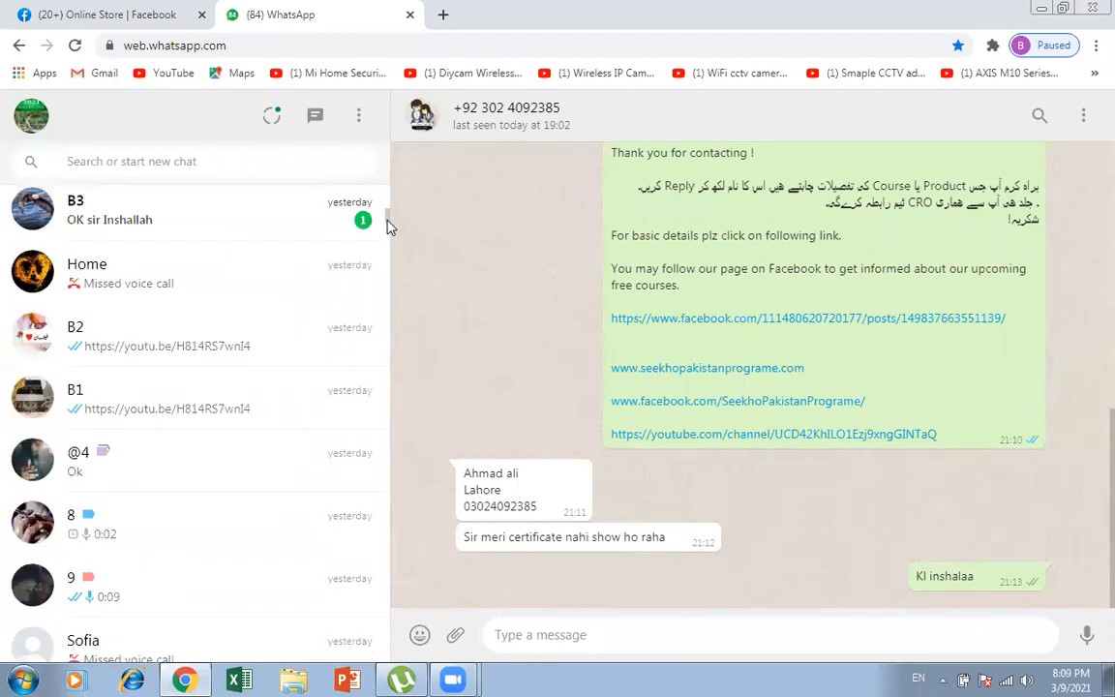
{"action": "scroll", "coordinate": [387, 225], "scroll_direction": "down", "scroll_amount": 5}
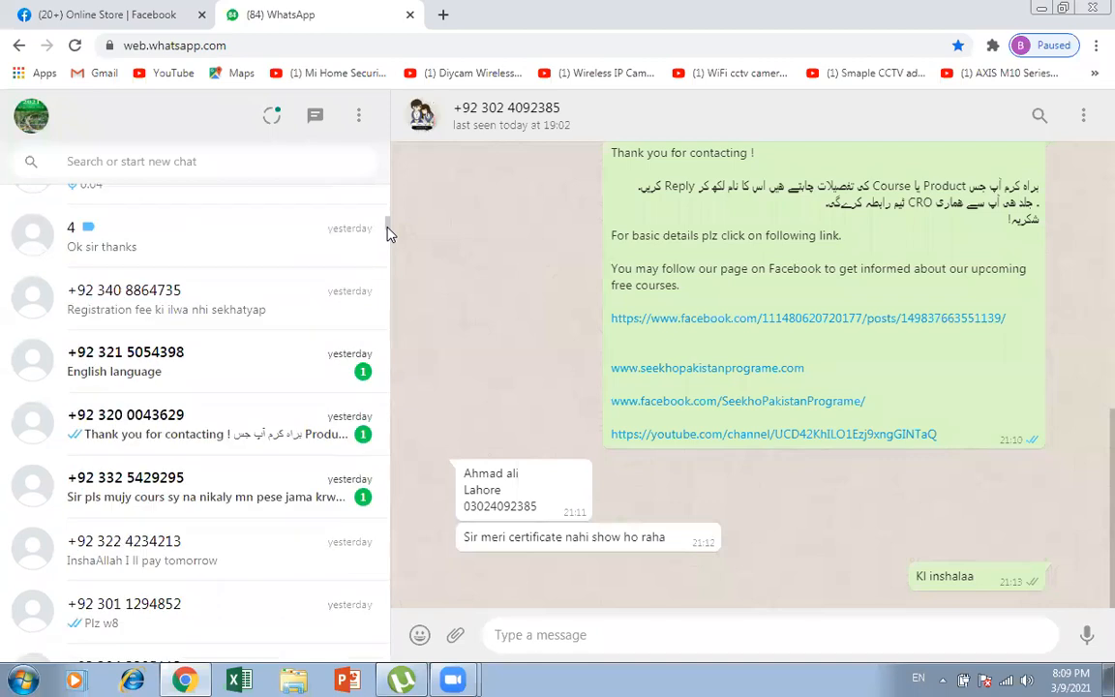
{"action": "scroll", "coordinate": [388, 235], "scroll_direction": "down", "scroll_amount": 5}
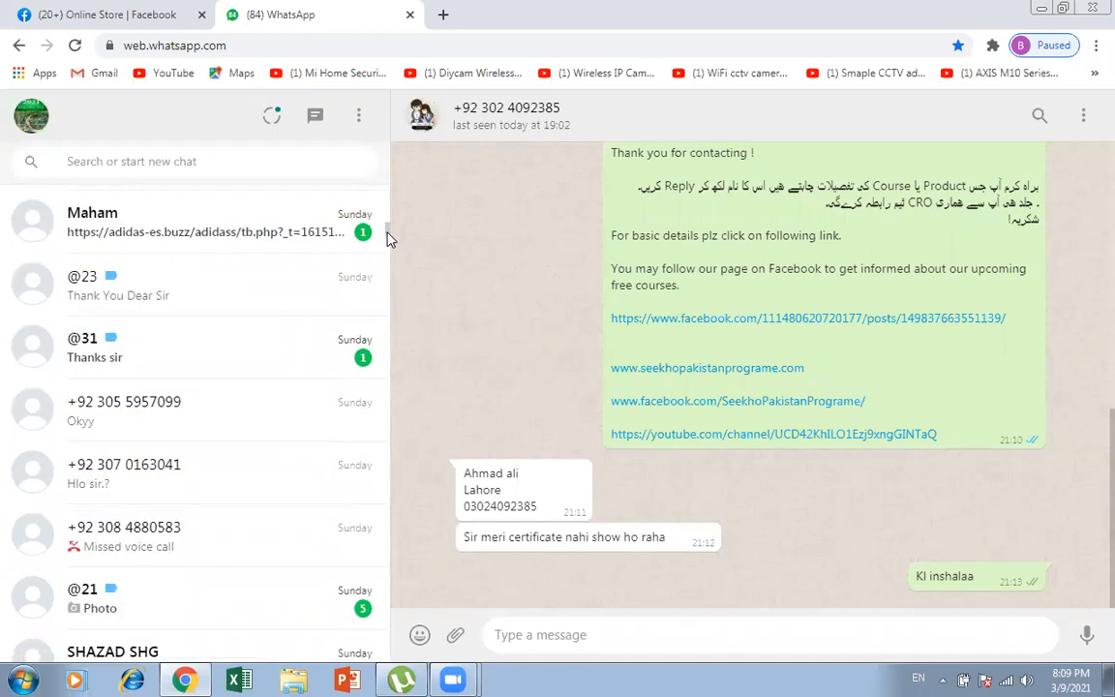
{"action": "scroll", "coordinate": [388, 242], "scroll_direction": "down", "scroll_amount": 5}
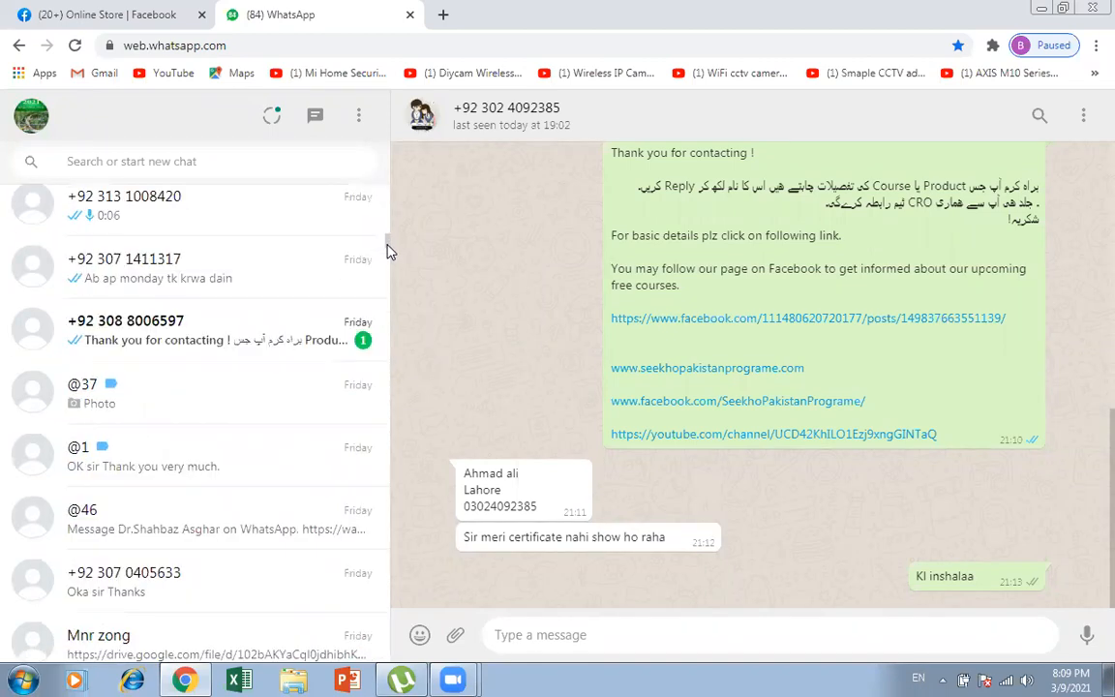
{"action": "scroll", "coordinate": [387, 257], "scroll_direction": "down", "scroll_amount": 10}
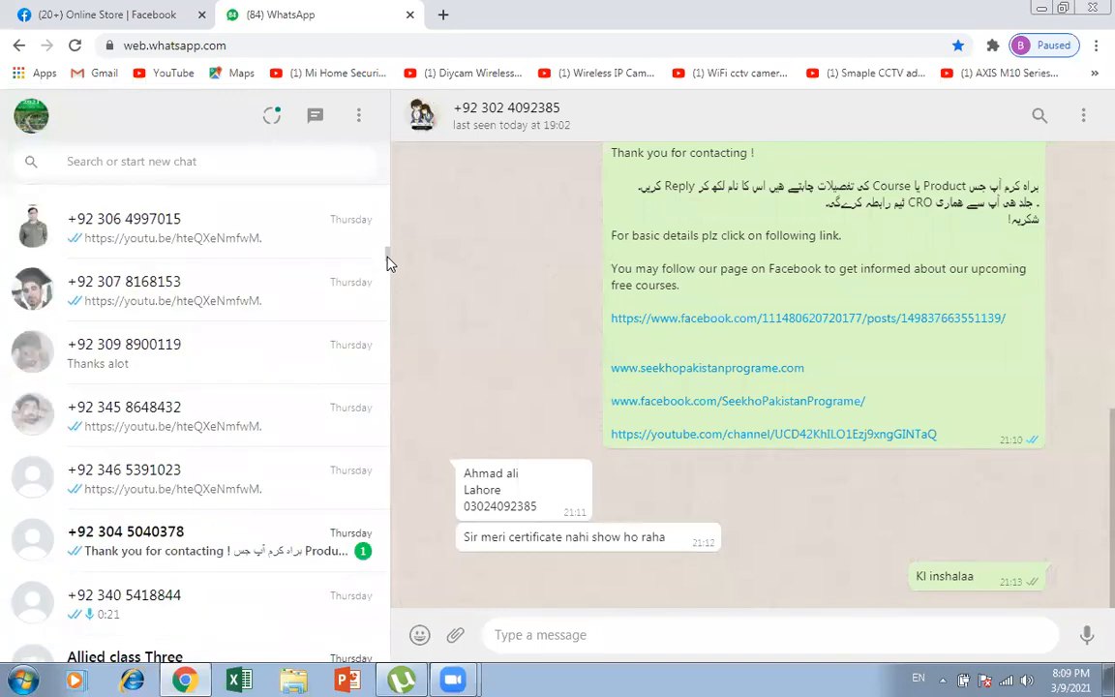
{"action": "scroll", "coordinate": [388, 278], "scroll_direction": "down", "scroll_amount": 10}
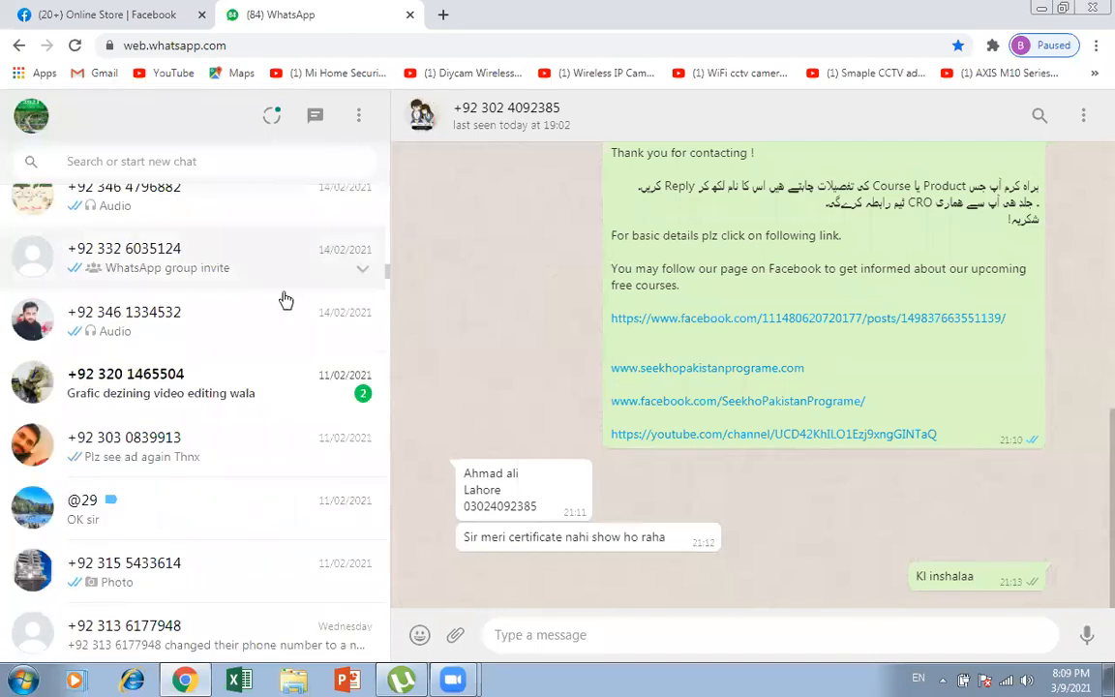